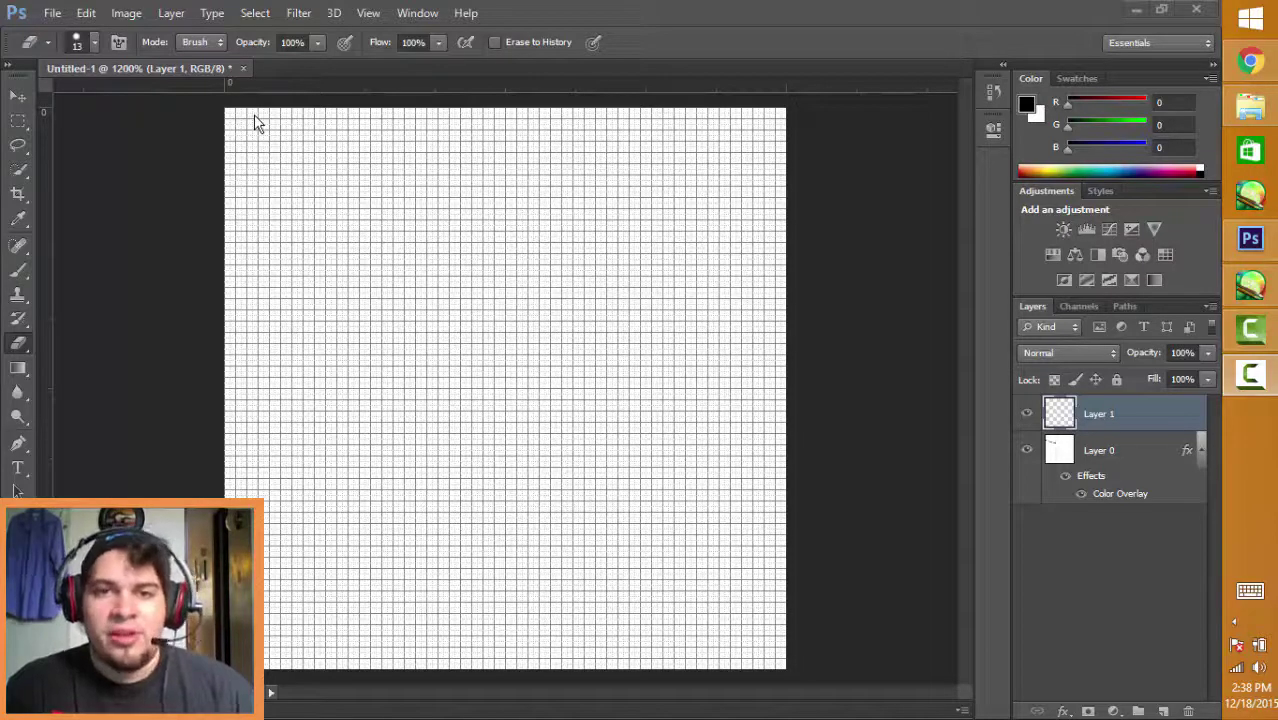
Zoom the gridded Untitled-1 canvas from 1200% down to 800% with Ctrl+-
{"action": "left_click", "coordinate": [141, 184]}
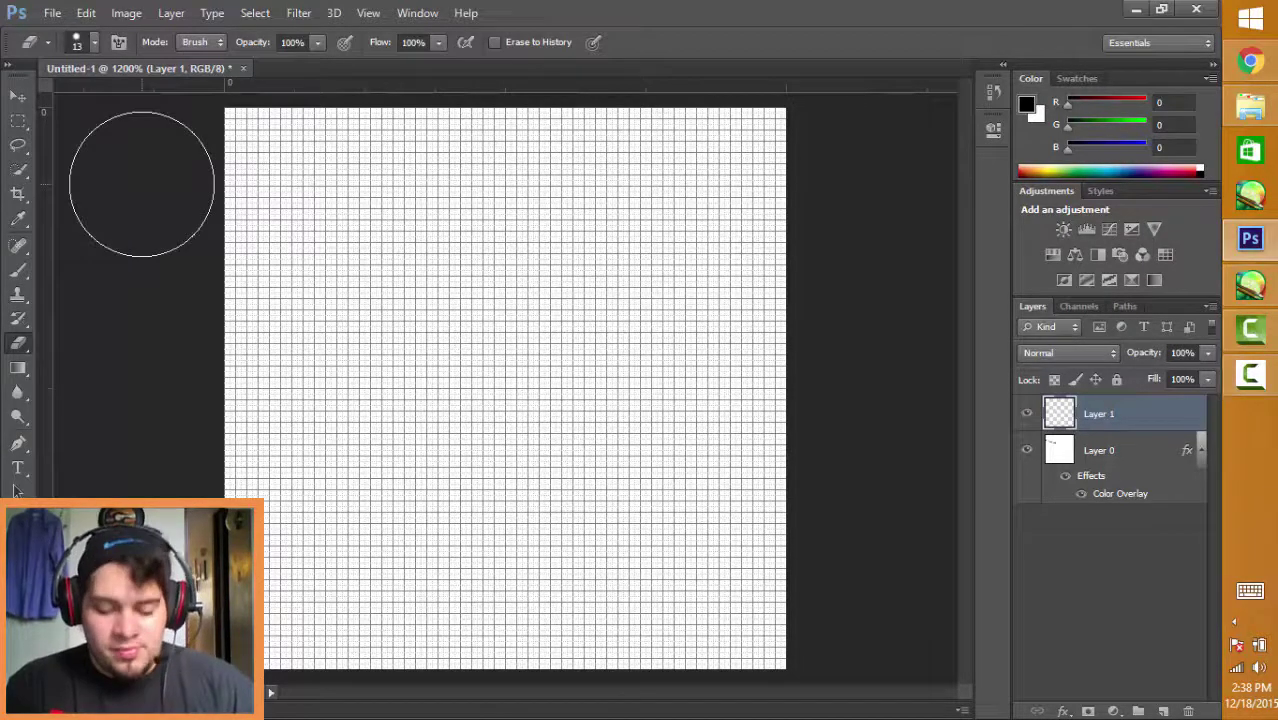
{"action": "key", "text": "ctrl+minus"}
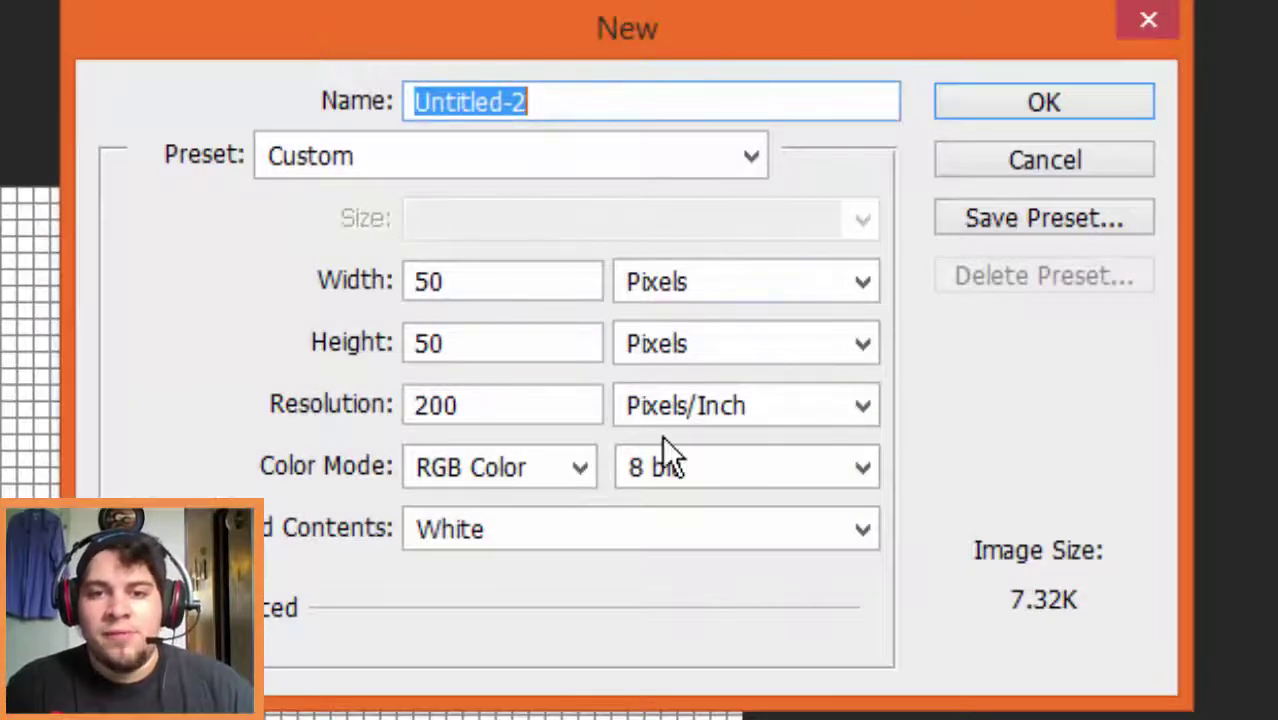
Set the new document's width and height to 100 pixels and create it
{"action": "left_click_drag", "start_coordinate": [454, 280], "coordinate": [302, 280]}
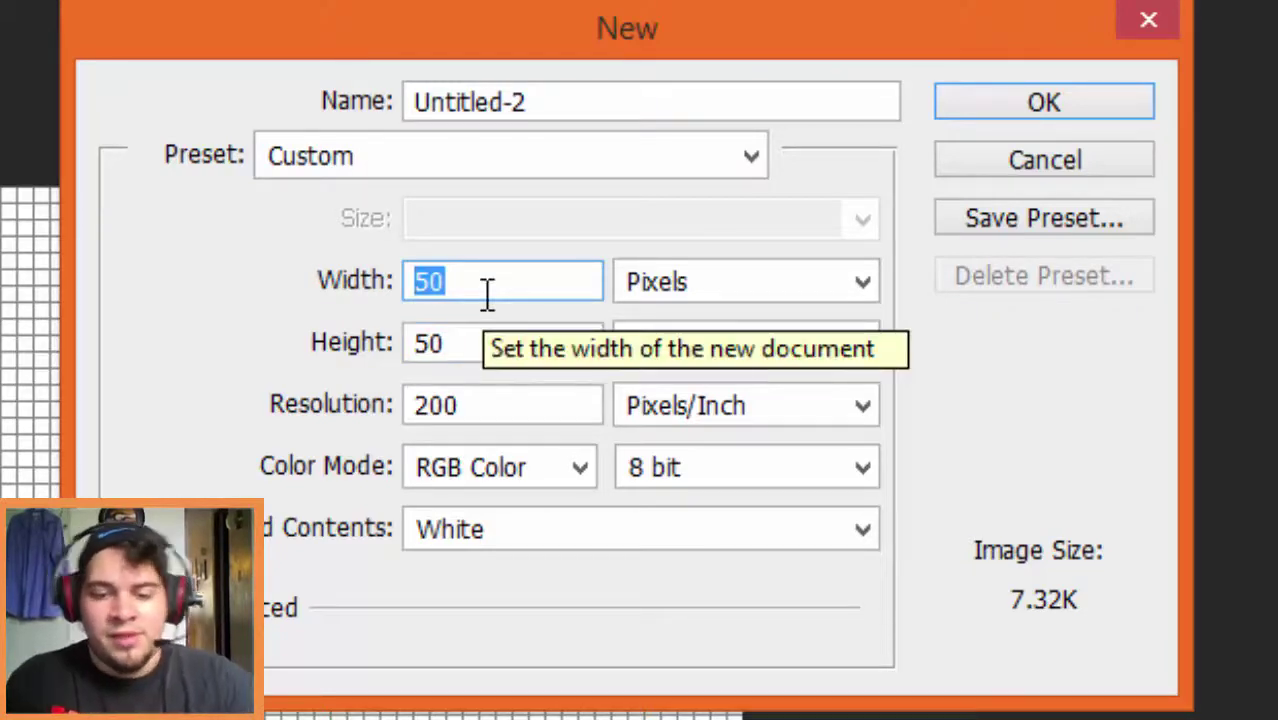
{"action": "type", "text": "100"}
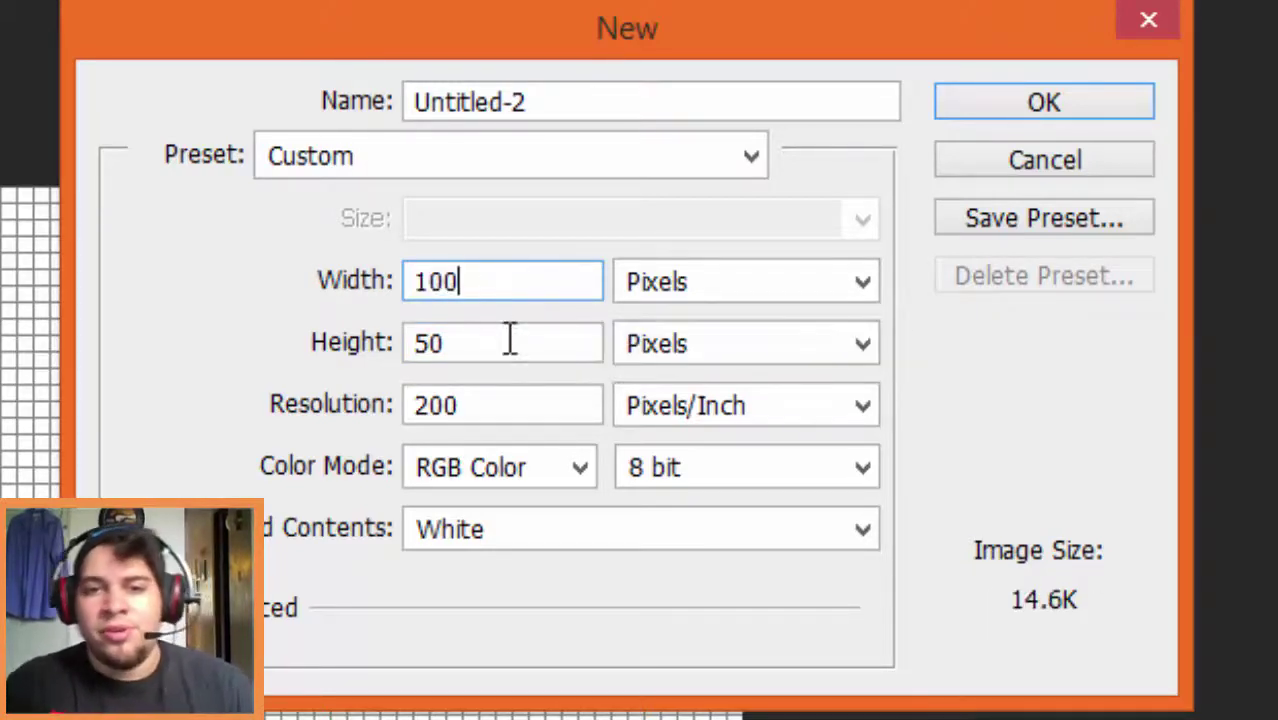
{"action": "left_click_drag", "start_coordinate": [508, 340], "coordinate": [314, 348]}
{"action": "type", "text": "100"}
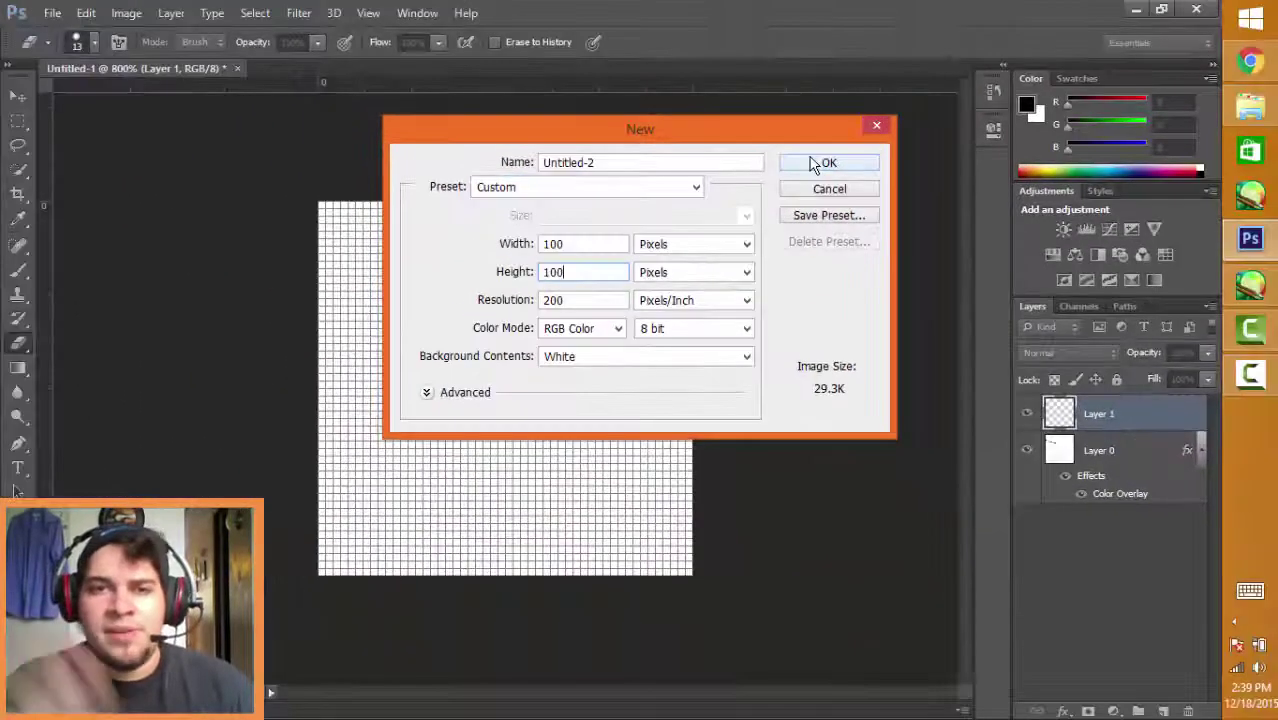
{"action": "left_click", "coordinate": [814, 163]}
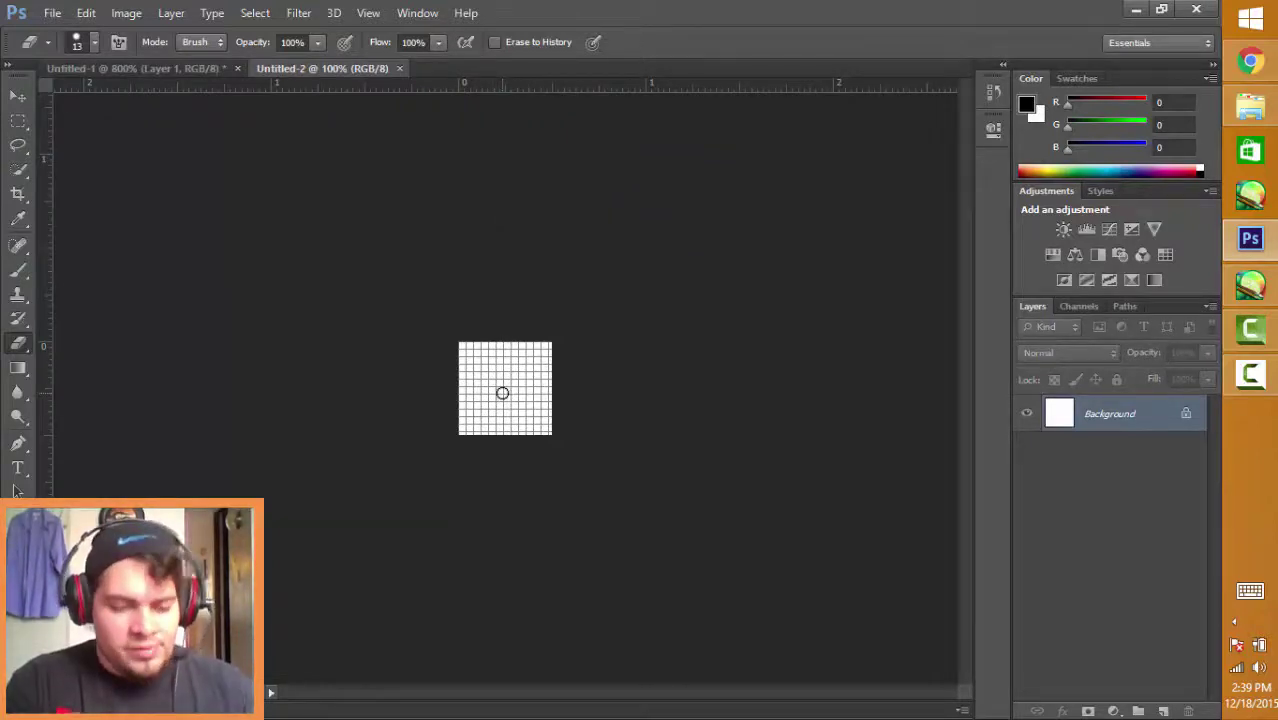
Zoom Untitled-2 in to 500% and bring up the View menu
{"action": "scroll", "coordinate": [502, 392], "scroll_direction": "up", "scroll_amount": 4}
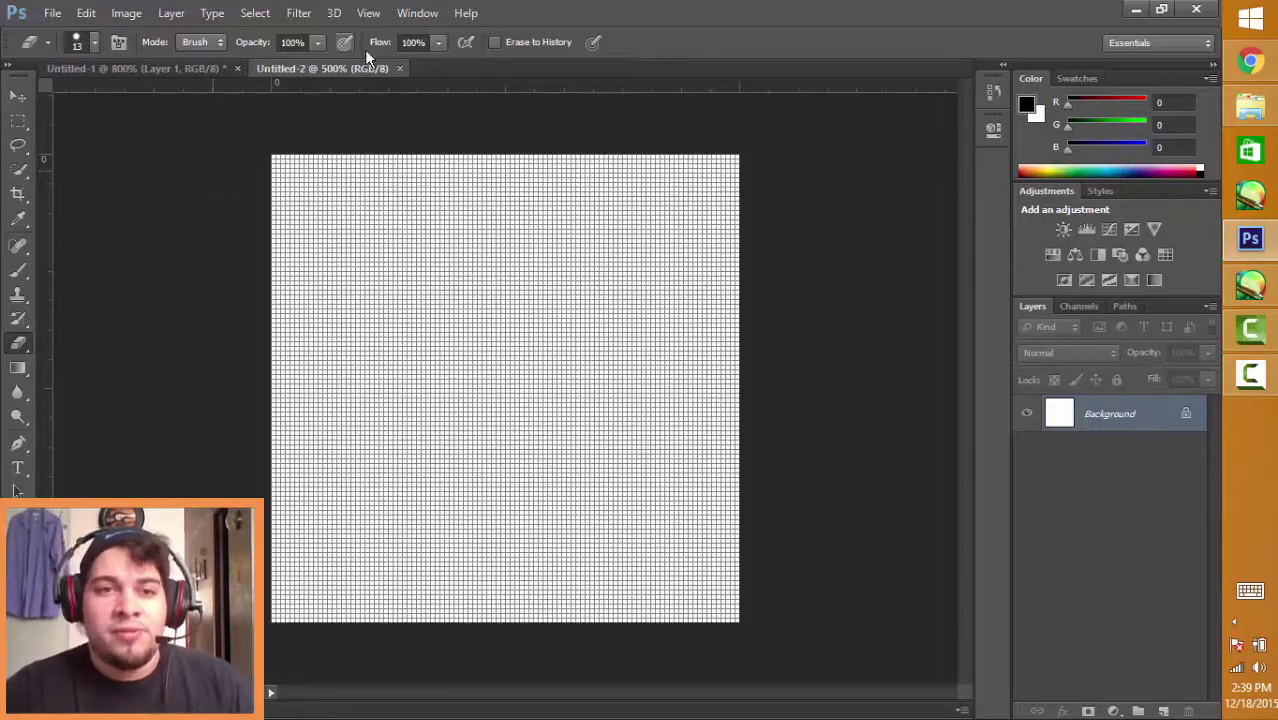
{"action": "left_click", "coordinate": [369, 13]}
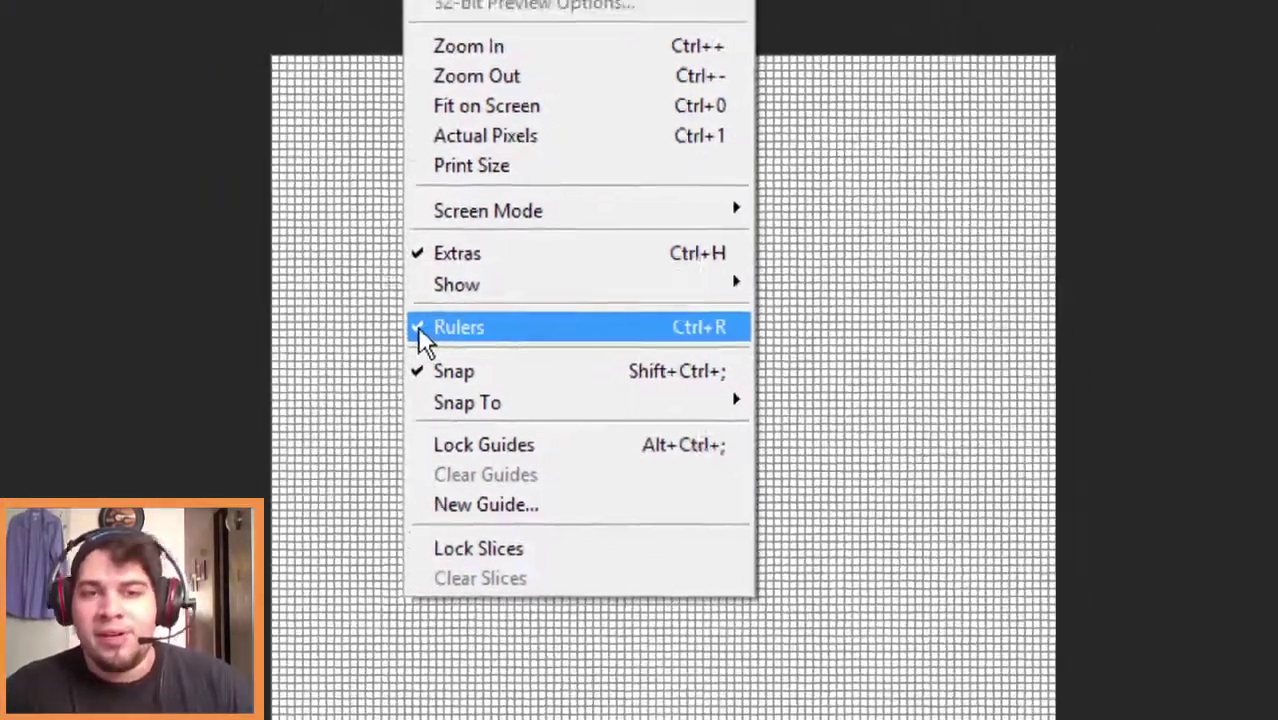
Keep rulers on and place a vertical cyan guide at about X 0.266 in
{"action": "left_click", "coordinate": [191, 146]}
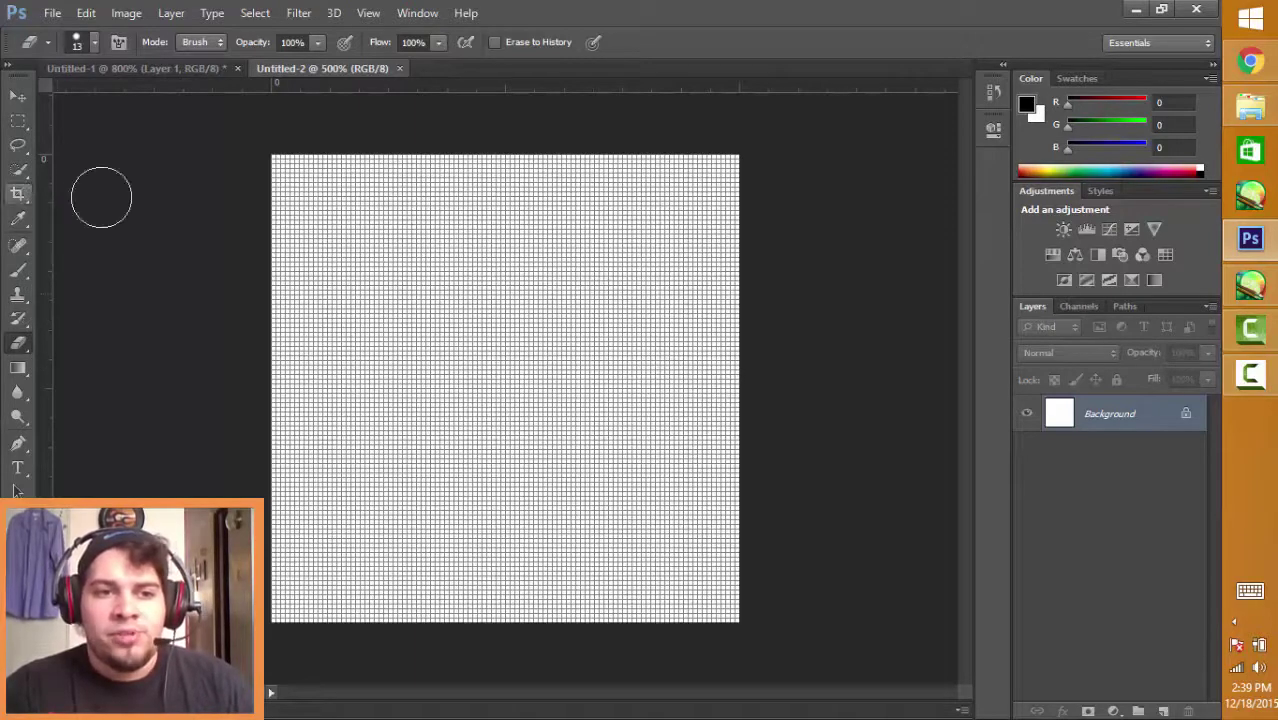
{"action": "left_click_drag", "start_coordinate": [45, 218], "coordinate": [568, 228]}
{"action": "mouse_move", "coordinate": [454, 230]}
{"action": "left_mouse_down"}
{"action": "mouse_move", "coordinate": [519, 228]}
{"action": "mouse_move", "coordinate": [431, 220]}
{"action": "left_mouse_up"}
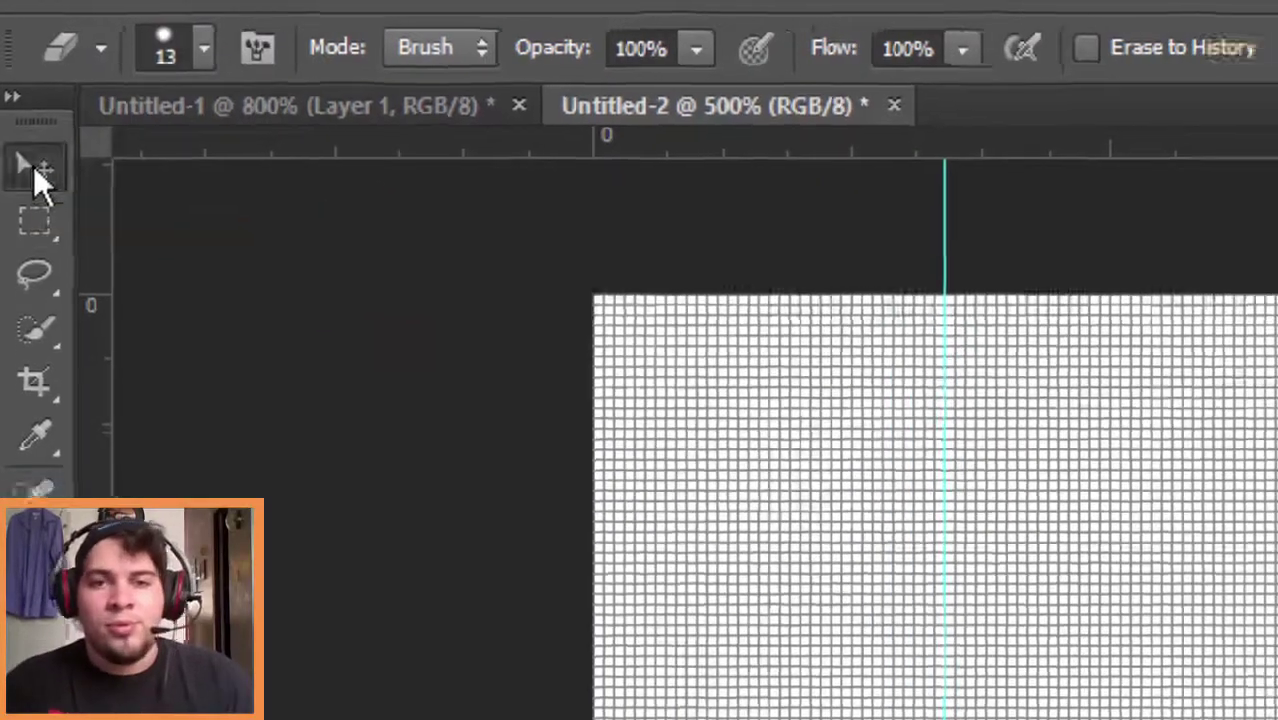
In Guides, Grid & Slices preferences, keep a gridline every 1 pixel and confirm
{"action": "left_click", "coordinate": [35, 174]}
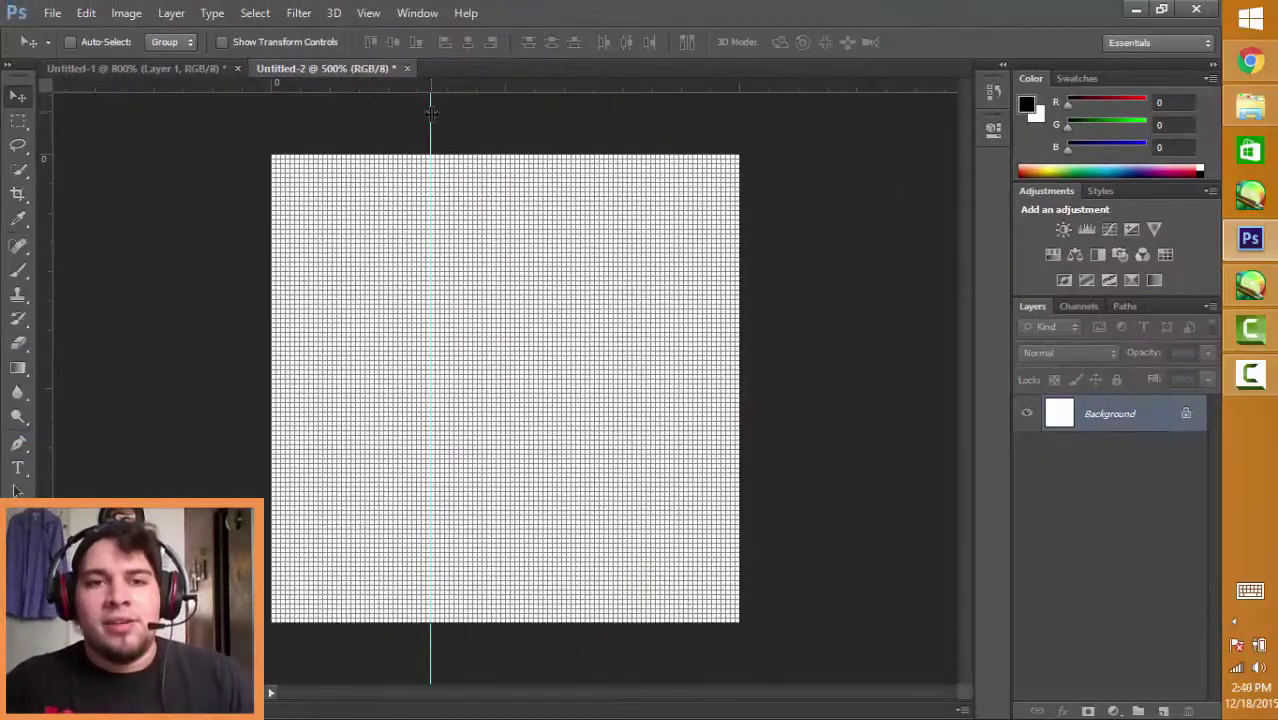
{"action": "double_click", "coordinate": [429, 167]}
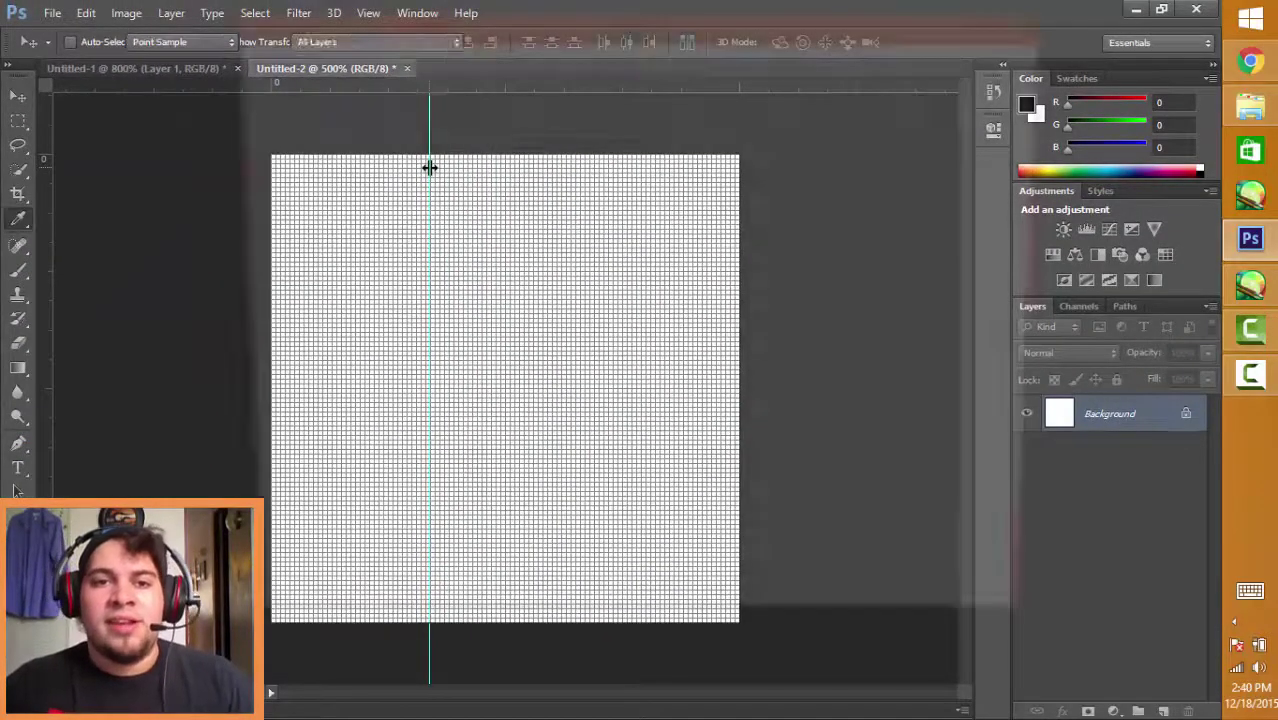
{"action": "left_click_drag", "start_coordinate": [680, 23], "coordinate": [610, 56]}
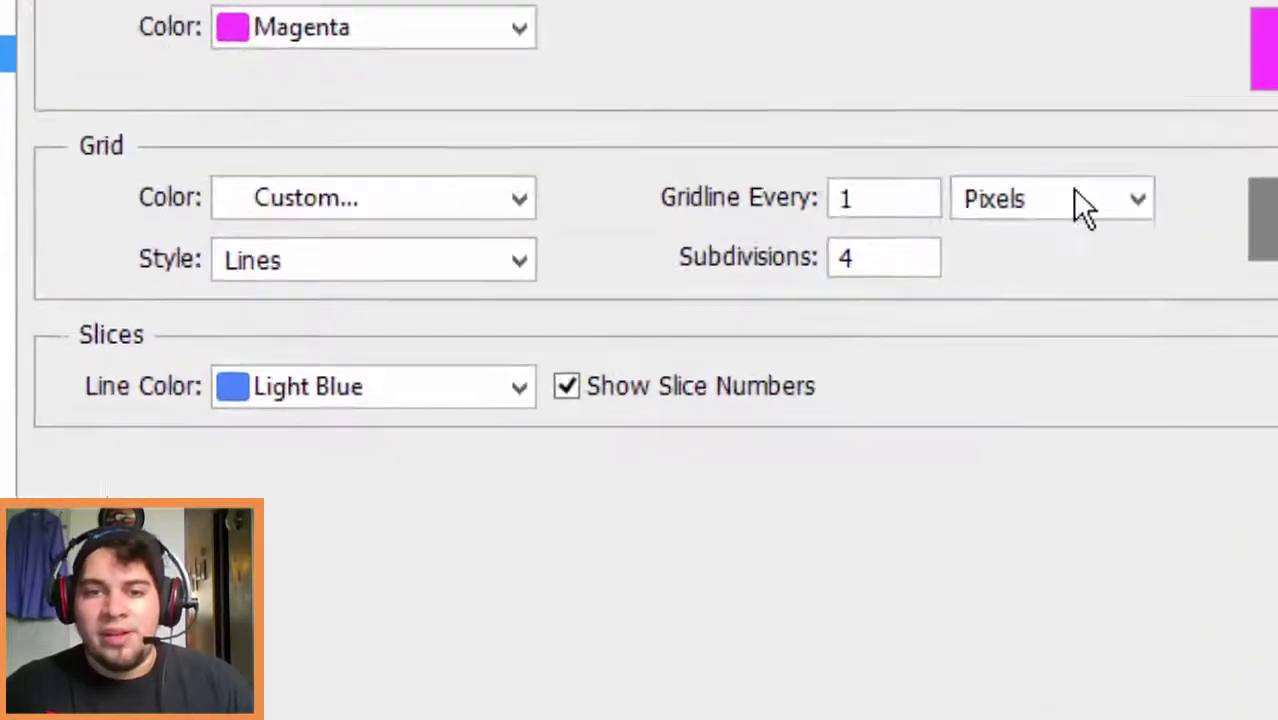
{"action": "left_click", "coordinate": [752, 287]}
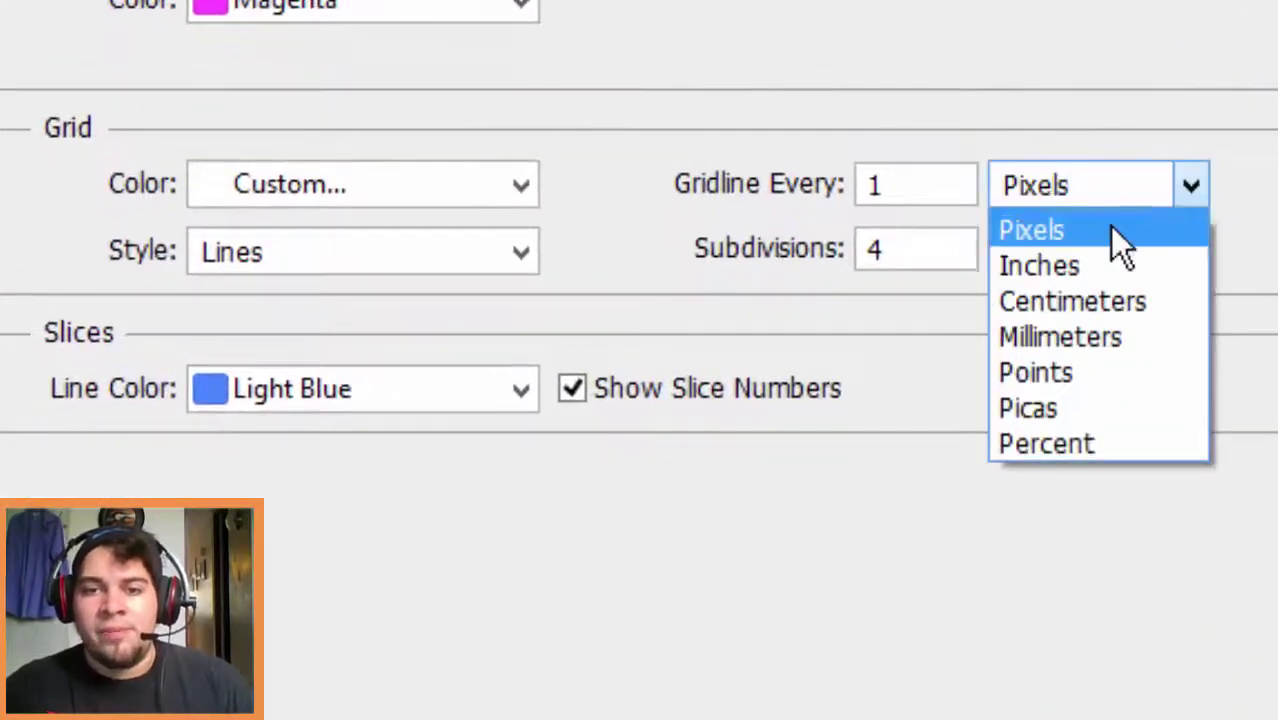
{"action": "left_click", "coordinate": [1076, 272]}
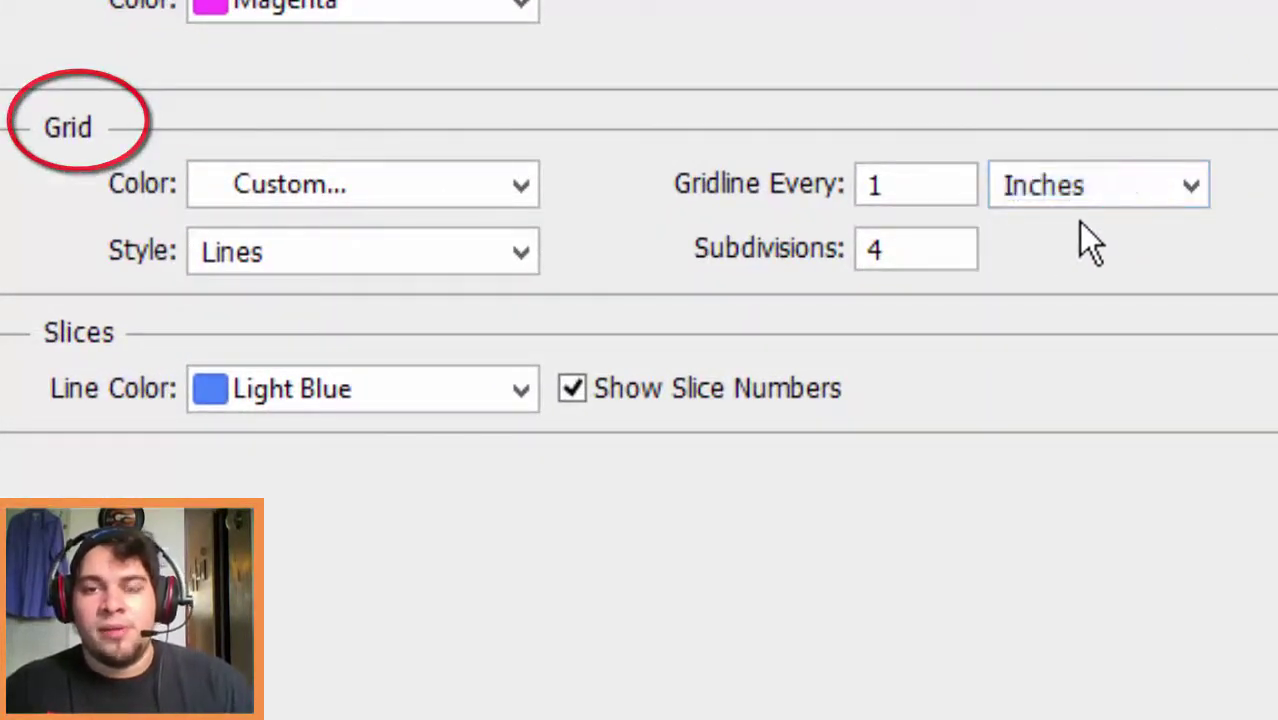
{"action": "left_click", "coordinate": [1188, 190]}
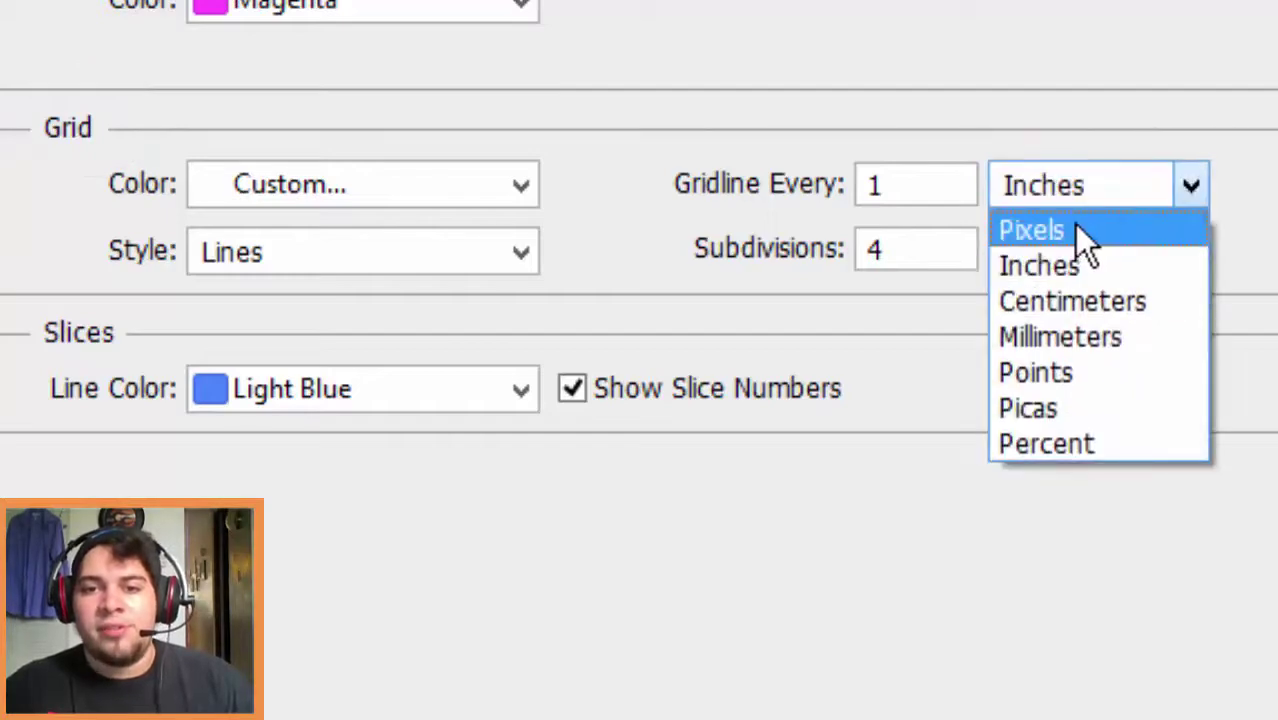
{"action": "left_click", "coordinate": [1074, 230]}
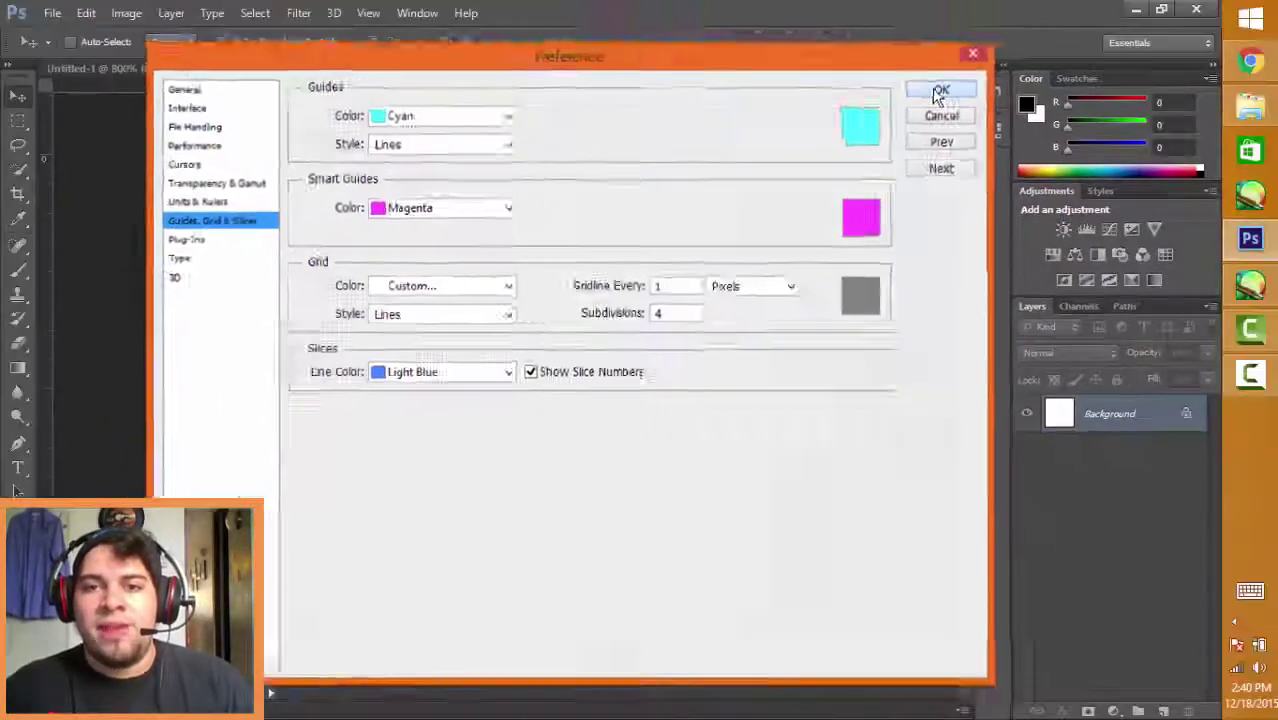
{"action": "left_click", "coordinate": [941, 88]}
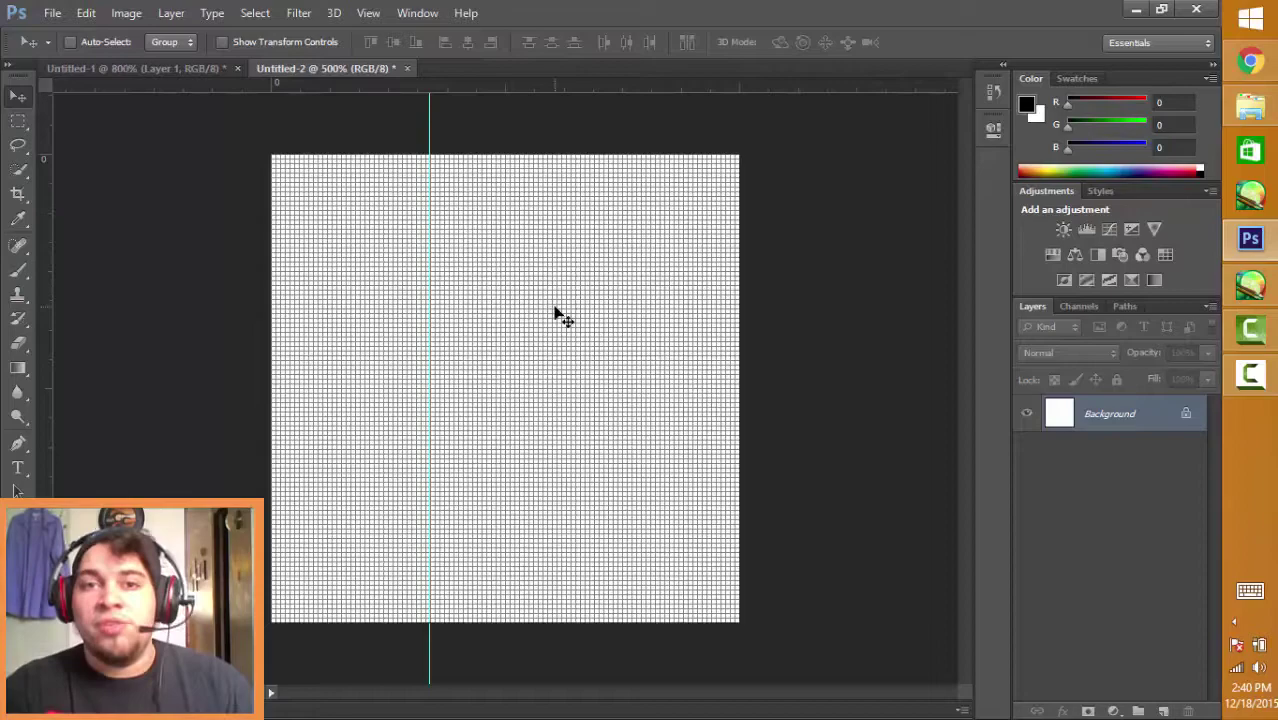
Toggle View > Show > Grid off and back on, then zoom to 700%
{"action": "left_click", "coordinate": [370, 13]}
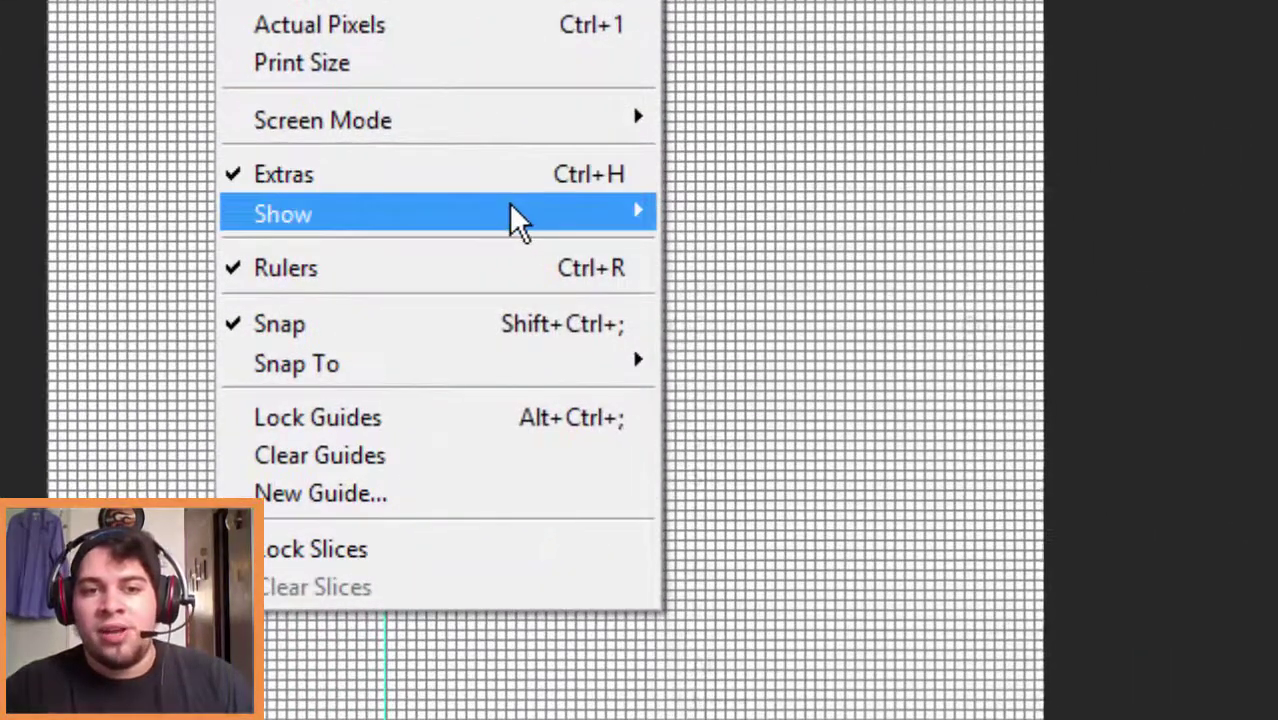
{"action": "mouse_move", "coordinate": [498, 292]}
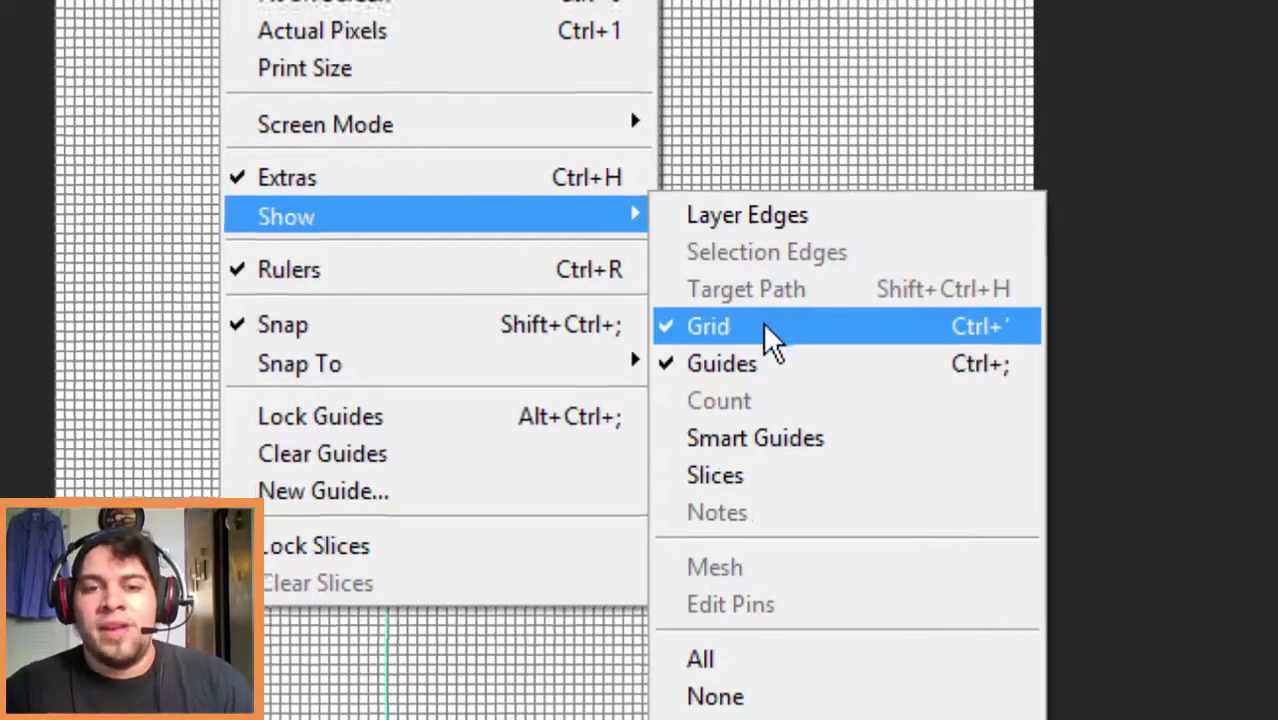
{"action": "left_click", "coordinate": [770, 335]}
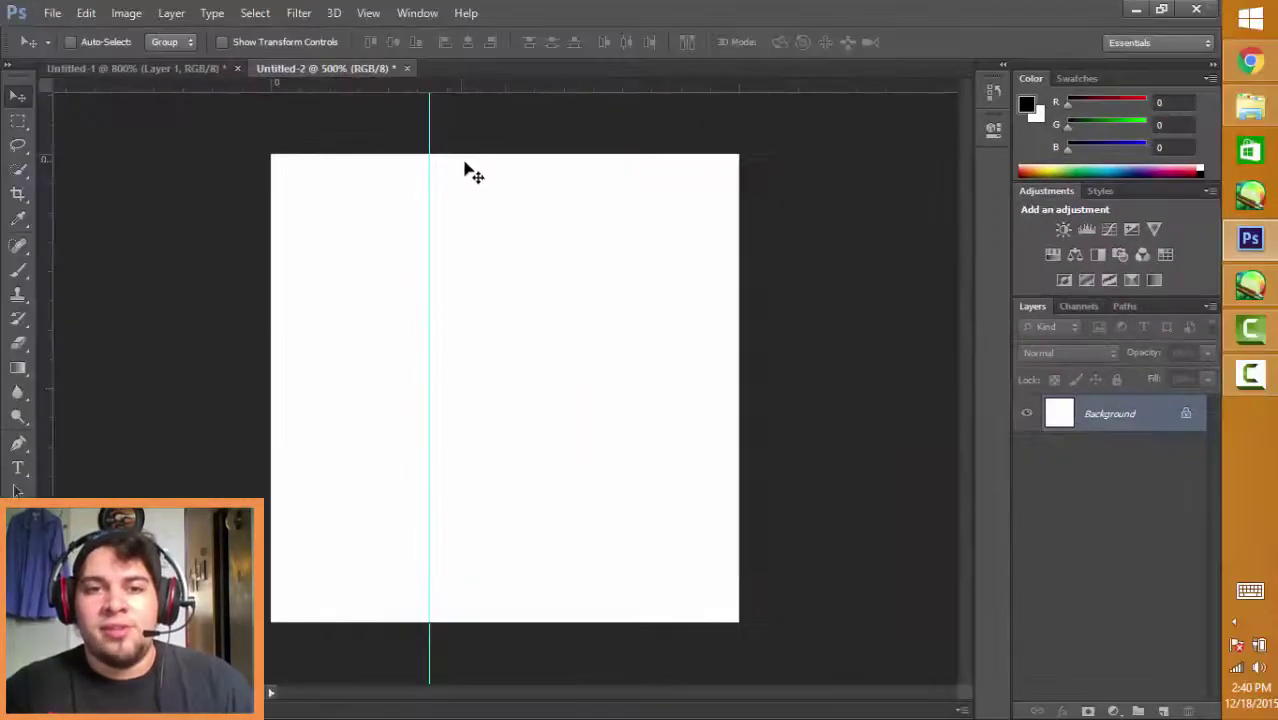
{"action": "left_click", "coordinate": [370, 14]}
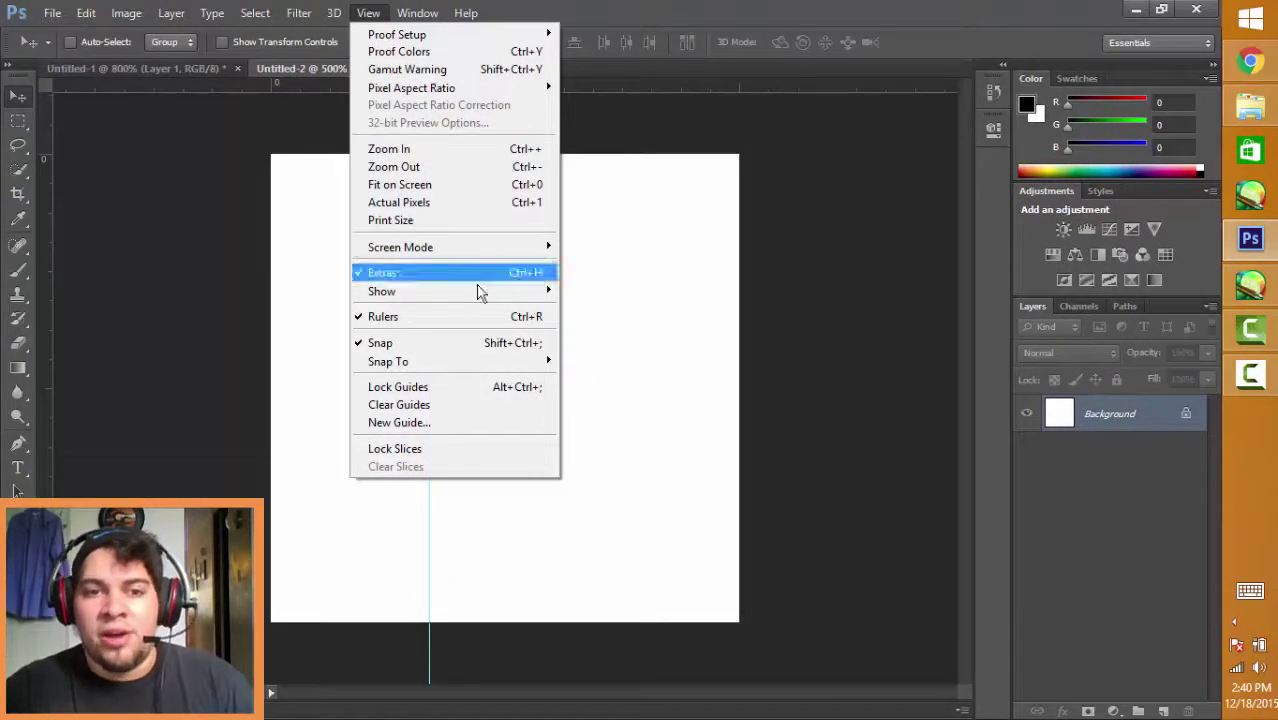
{"action": "mouse_move", "coordinate": [500, 290]}
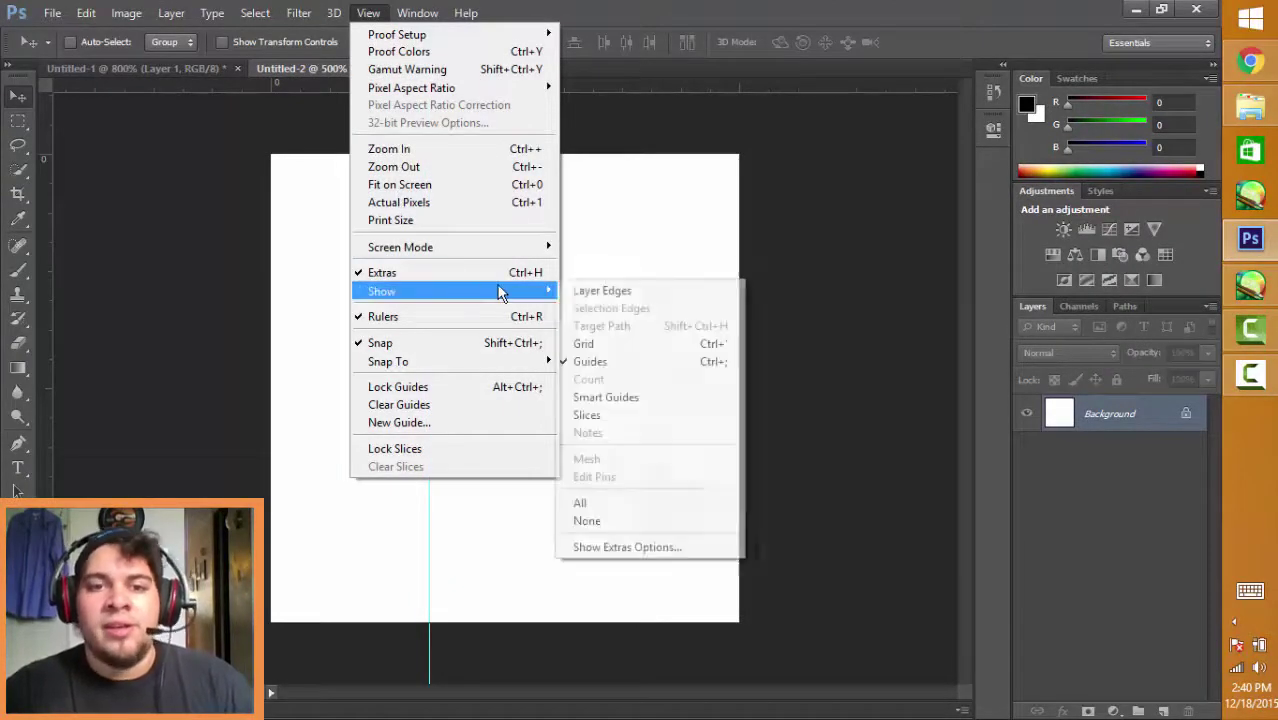
{"action": "left_click", "coordinate": [606, 352]}
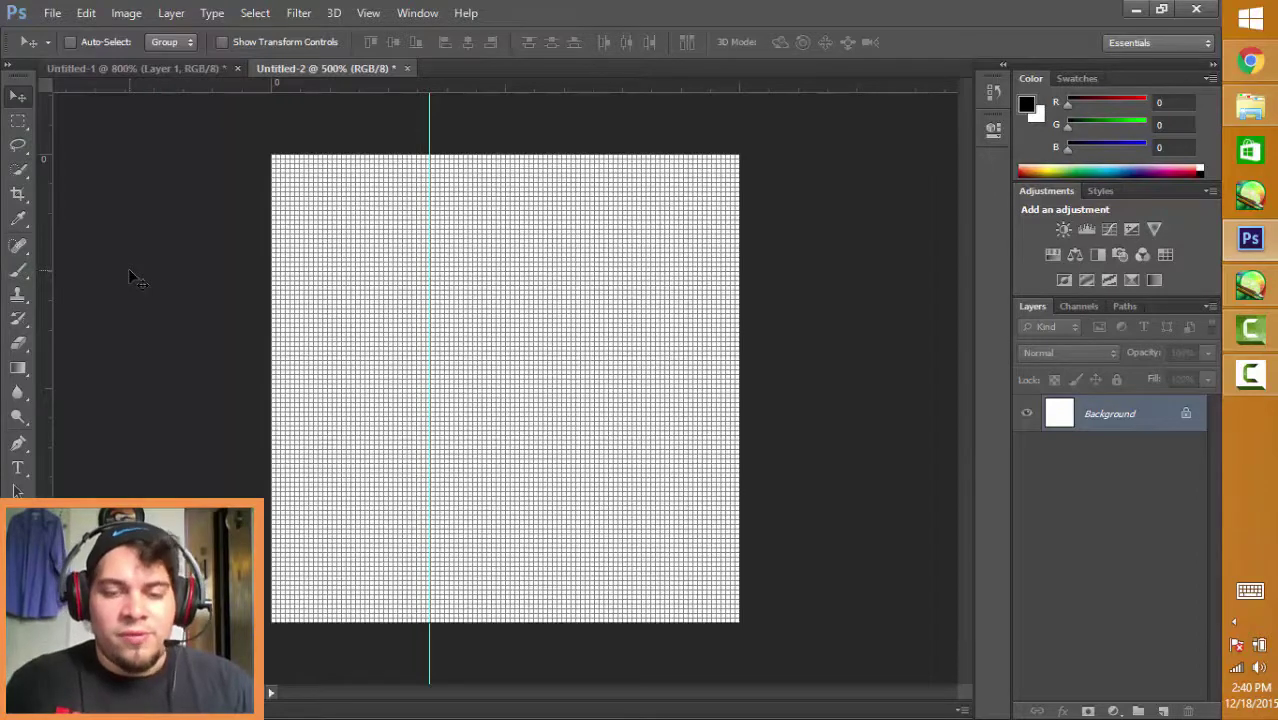
{"action": "key", "text": "ctrl+plus"}
{"action": "key", "text": "ctrl+plus"}
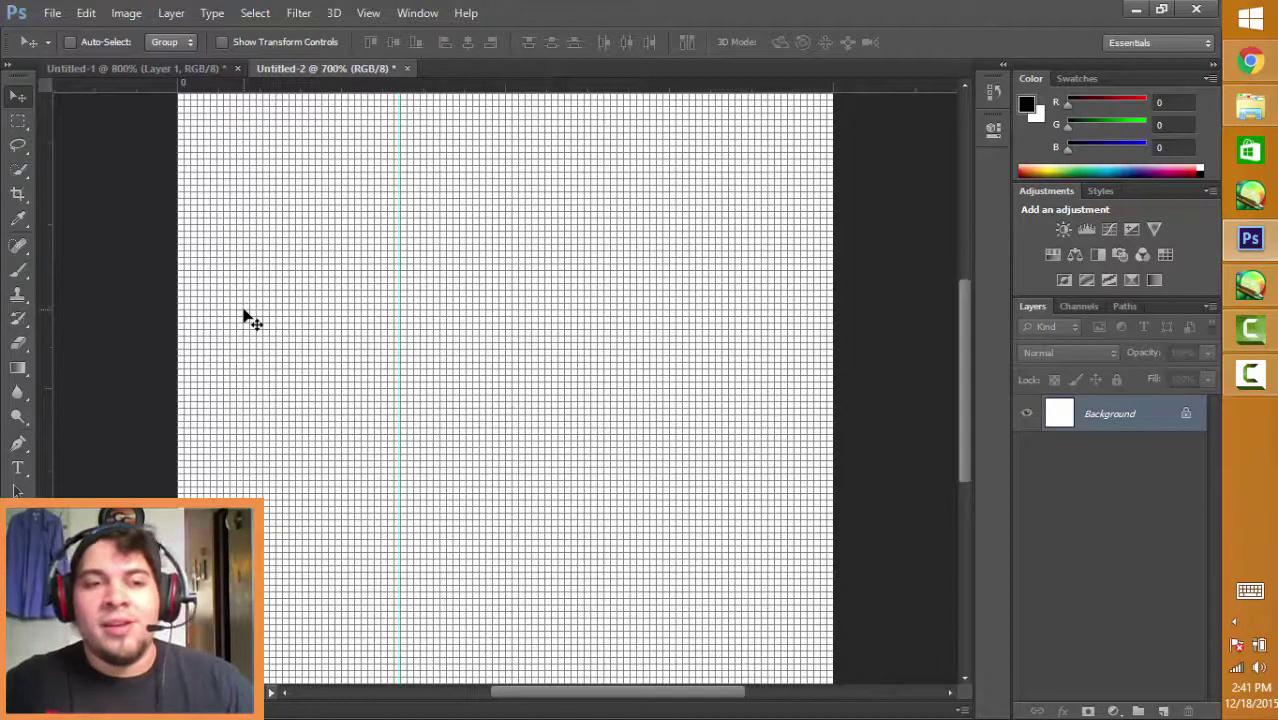
Zoom to 800% and set up the Brush tool with a 1 px hard tip
{"action": "key", "text": "ctrl+plus"}
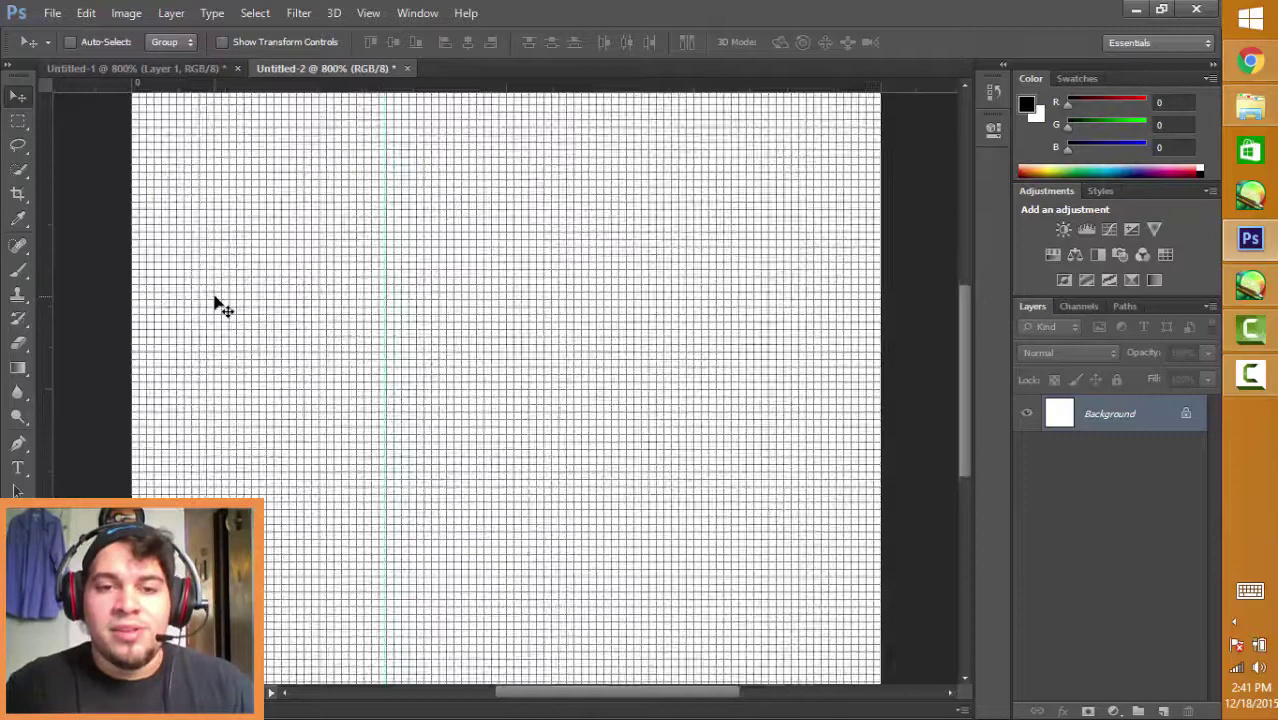
{"action": "left_click", "coordinate": [18, 270]}
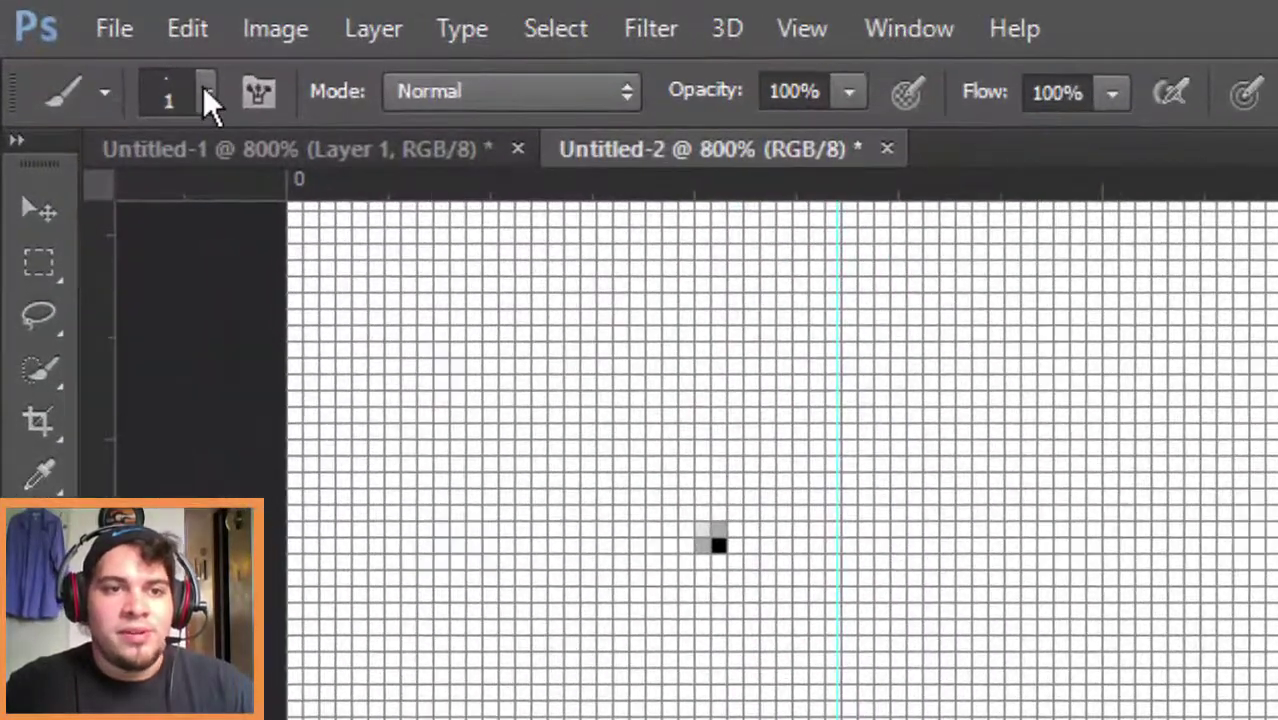
{"action": "left_click", "coordinate": [205, 95]}
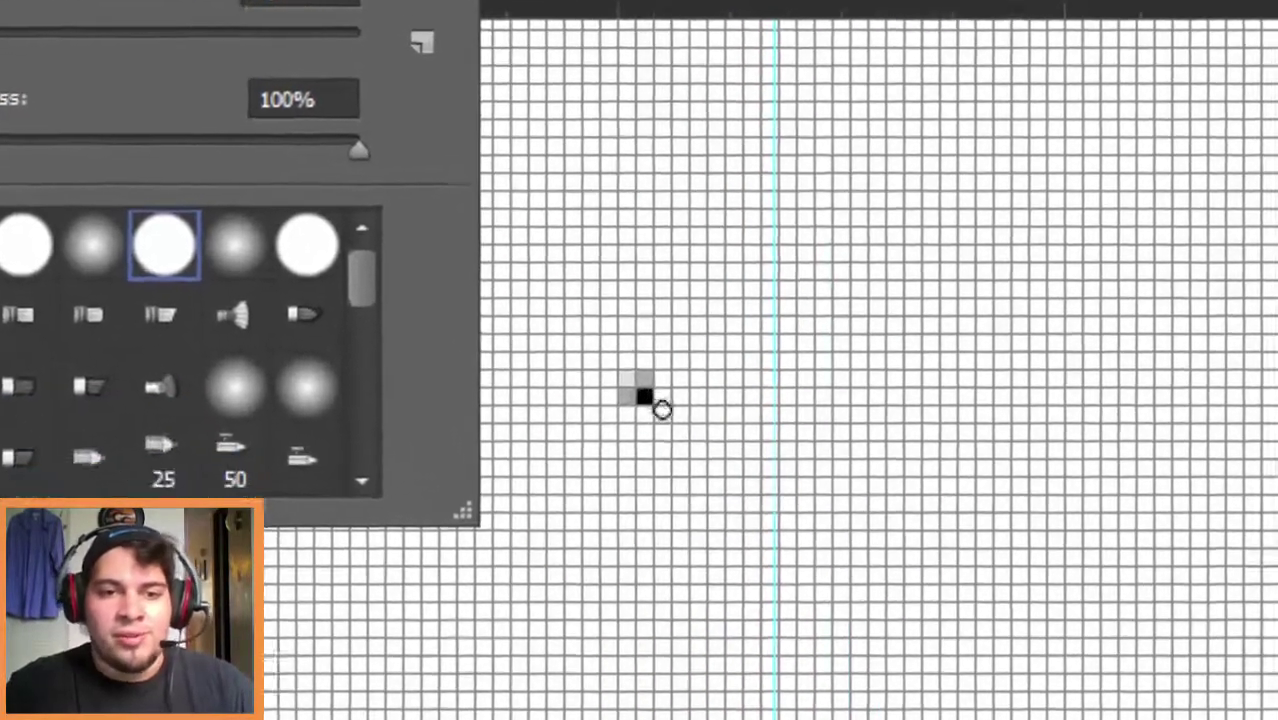
Paint a horizontal row of single black pixels up to the cyan guide
{"action": "left_click", "coordinate": [734, 553]}
{"action": "left_click", "coordinate": [733, 546]}
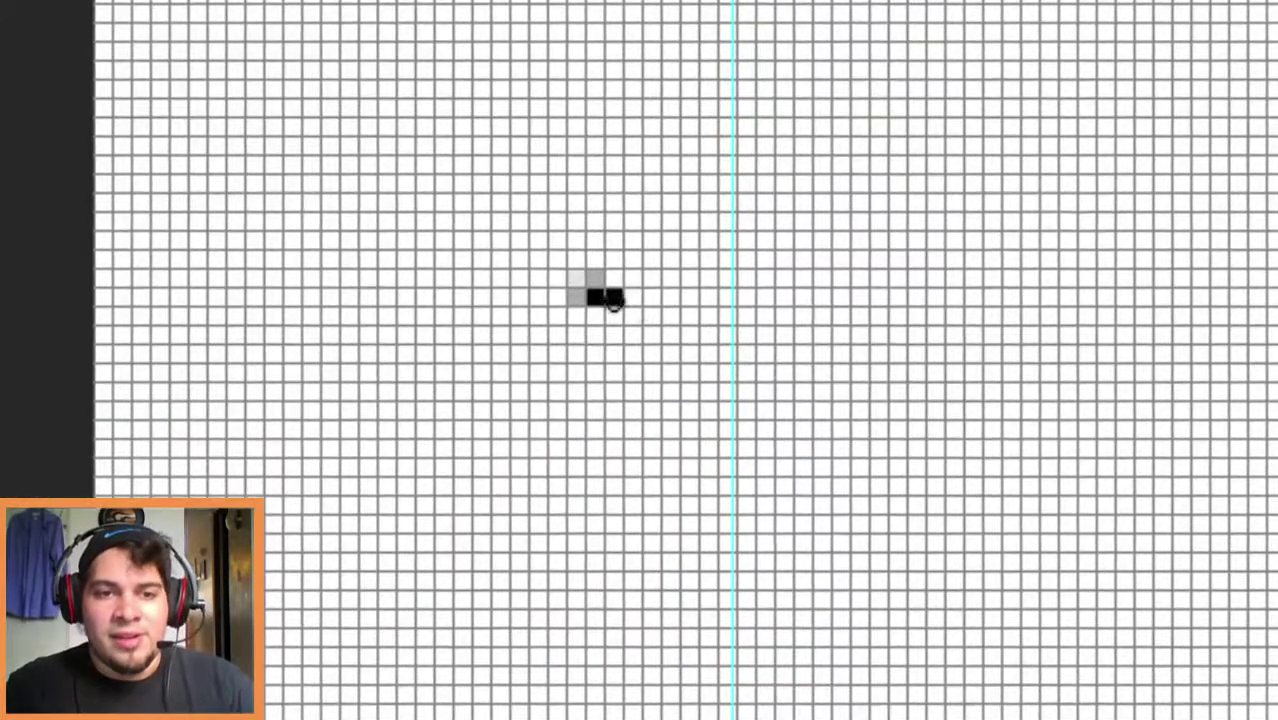
{"action": "left_click", "coordinate": [631, 297]}
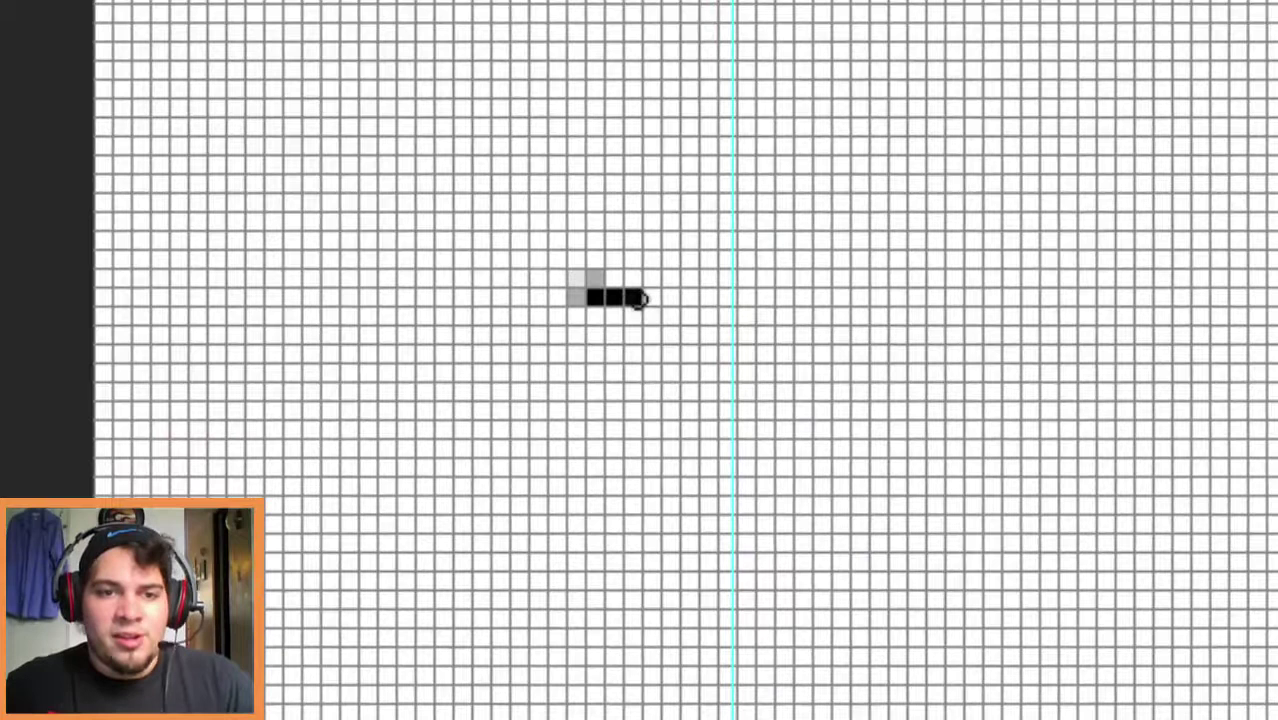
{"action": "left_click", "coordinate": [650, 297]}
{"action": "left_click", "coordinate": [668, 296]}
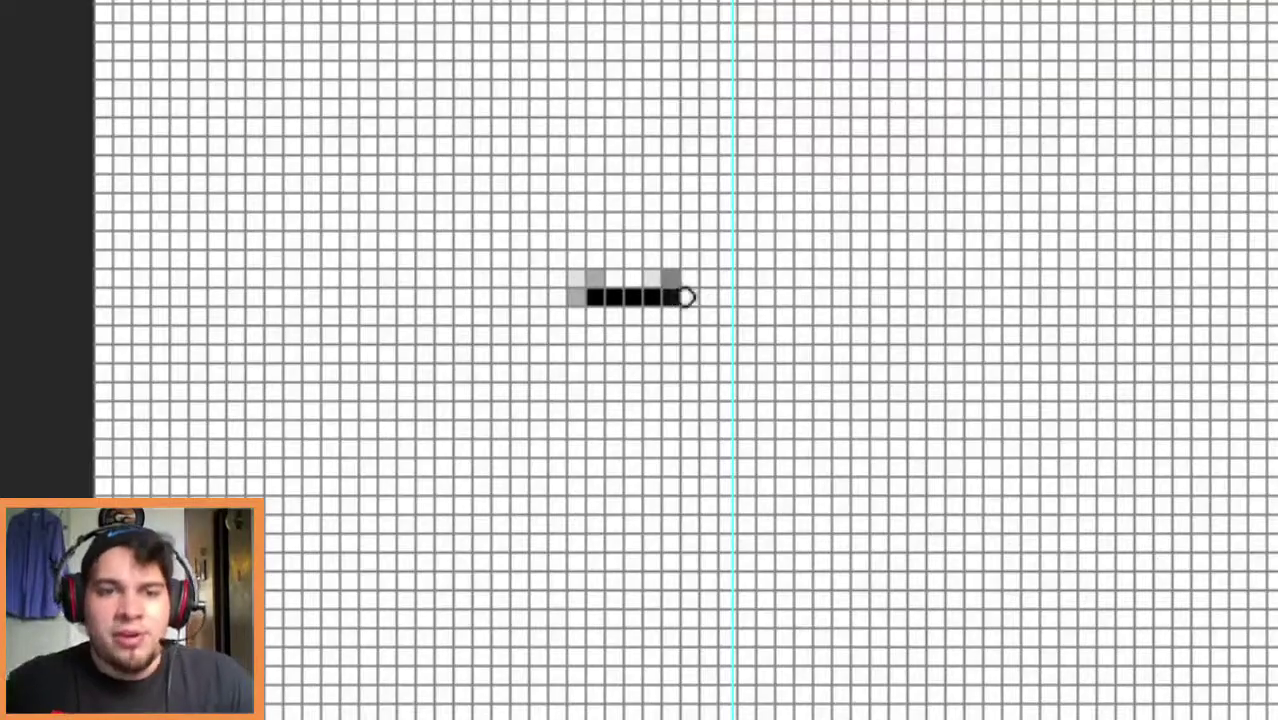
{"action": "left_click", "coordinate": [688, 297]}
{"action": "left_click", "coordinate": [718, 297]}
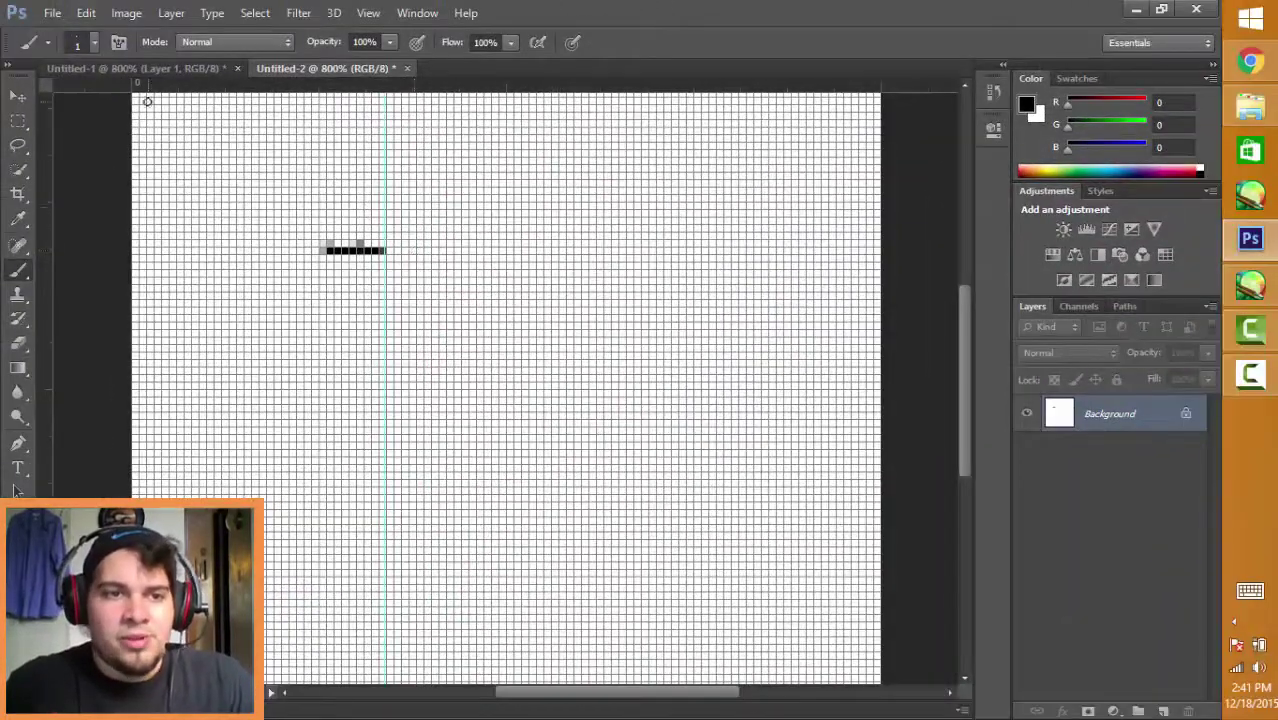
{"action": "left_click", "coordinate": [18, 95]}
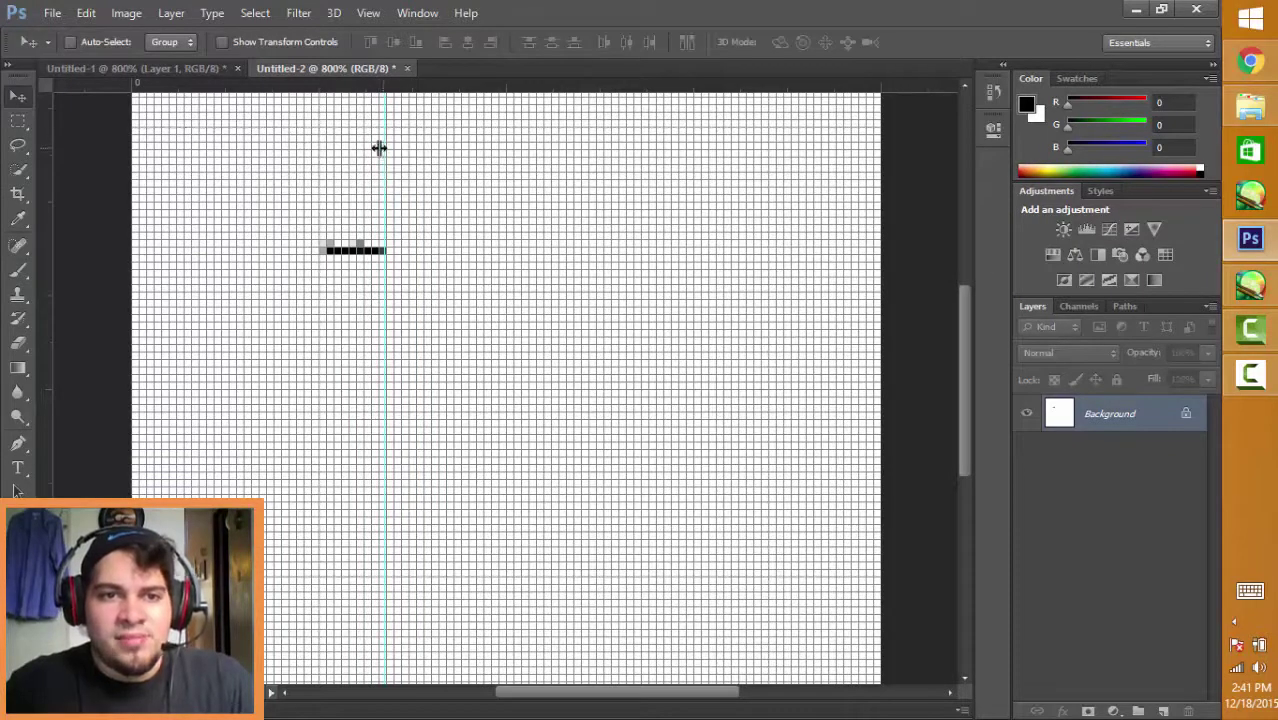
Pull the vertical cyan guide back onto the ruler, then select the Eraser tool
{"action": "left_click_drag", "start_coordinate": [379, 148], "coordinate": [5, 141]}
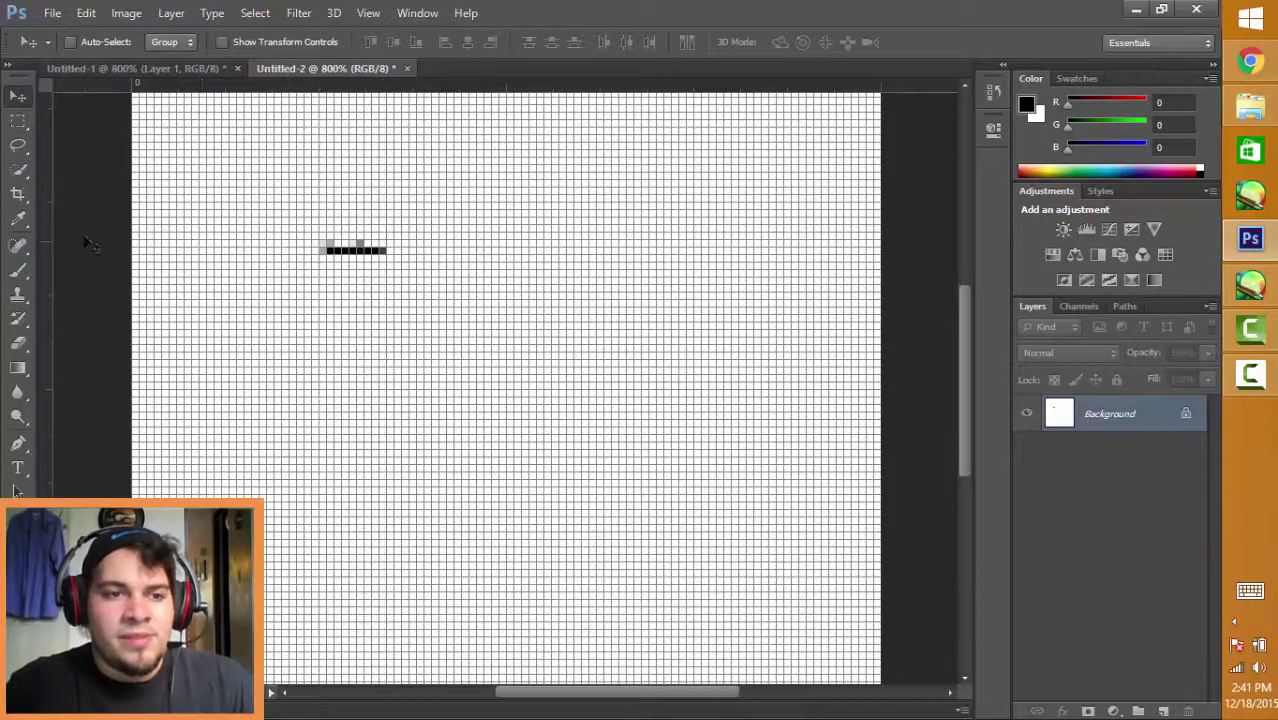
{"action": "left_click", "coordinate": [18, 270]}
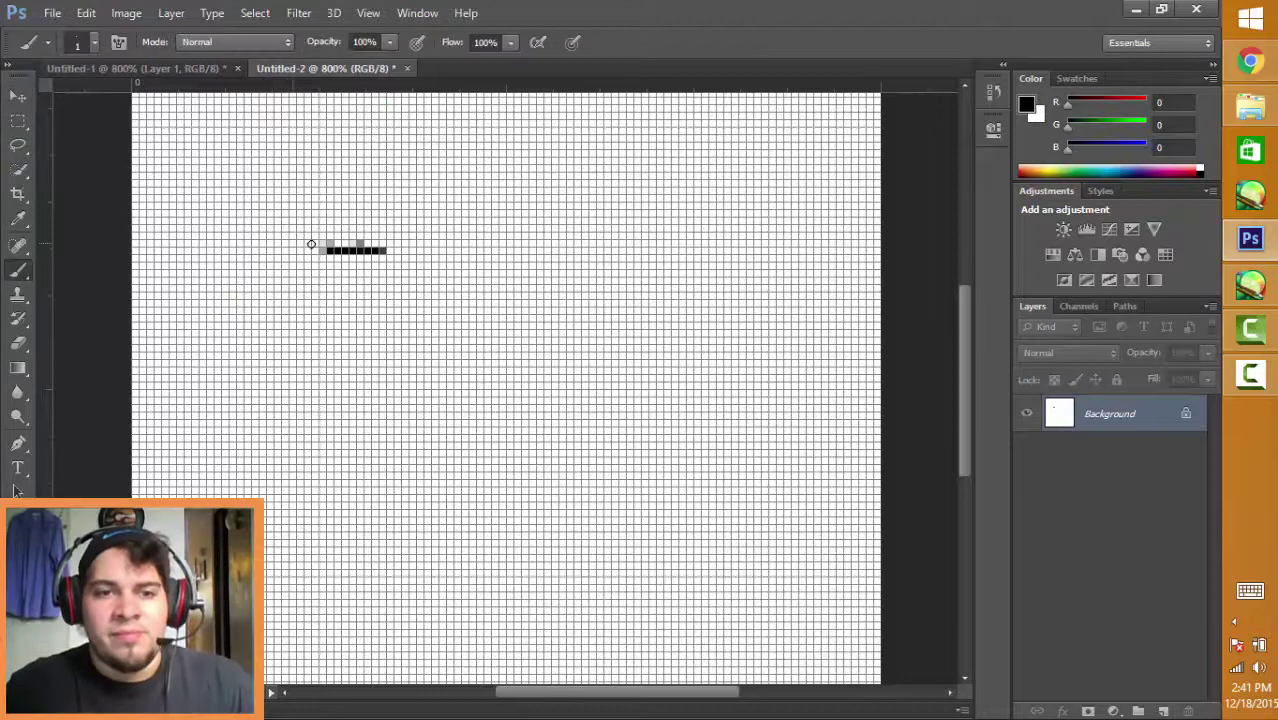
{"action": "left_click", "coordinate": [18, 343]}
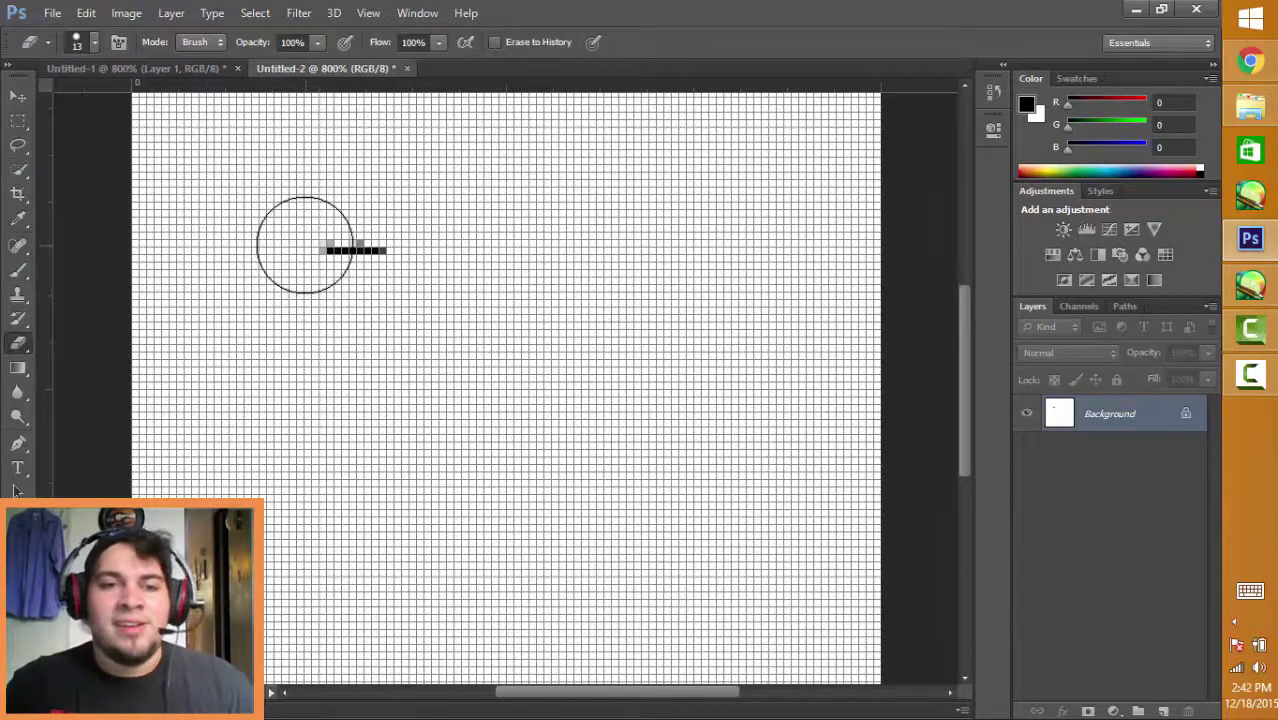
Erase the short black pixel row with the 13 px eraser
{"action": "left_click_drag", "start_coordinate": [305, 245], "coordinate": [476, 277]}
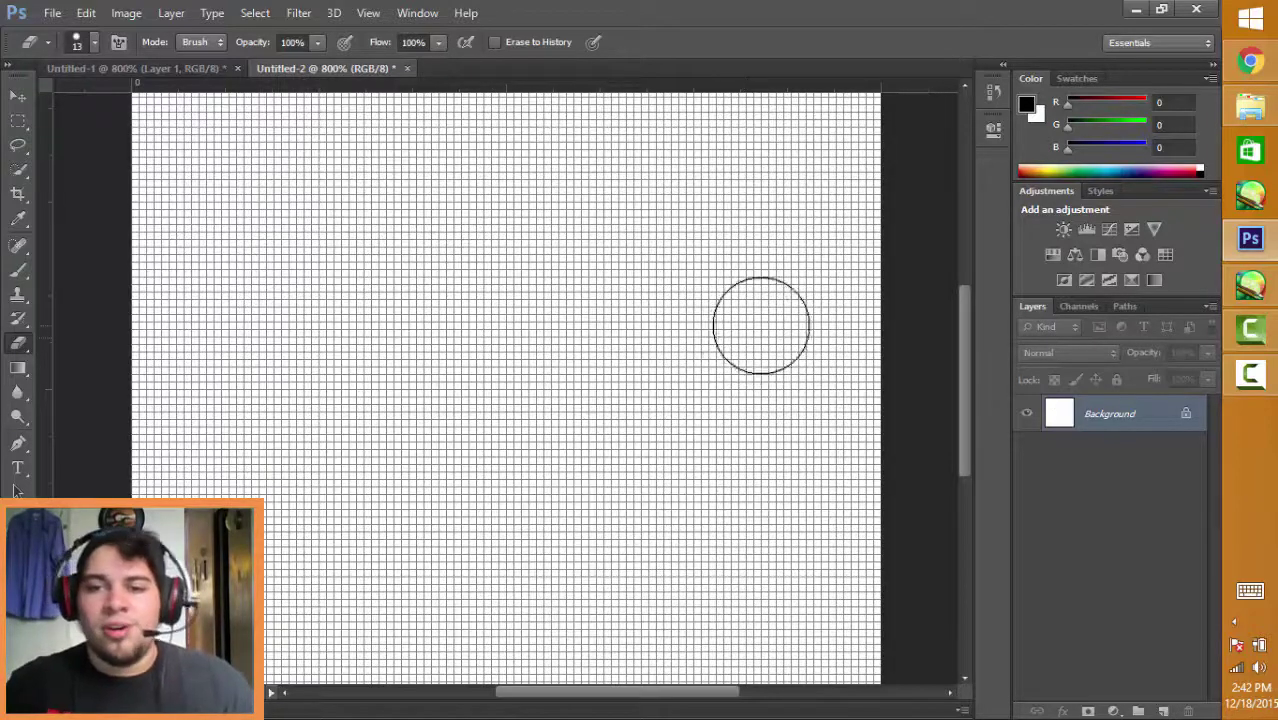
{"action": "mouse_move", "coordinate": [961, 356]}
{"action": "left_mouse_down"}
{"action": "mouse_move", "coordinate": [958, 283]}
{"action": "mouse_move", "coordinate": [962, 422]}
{"action": "mouse_move", "coordinate": [958, 293]}
{"action": "mouse_move", "coordinate": [968, 350]}
{"action": "left_mouse_up"}
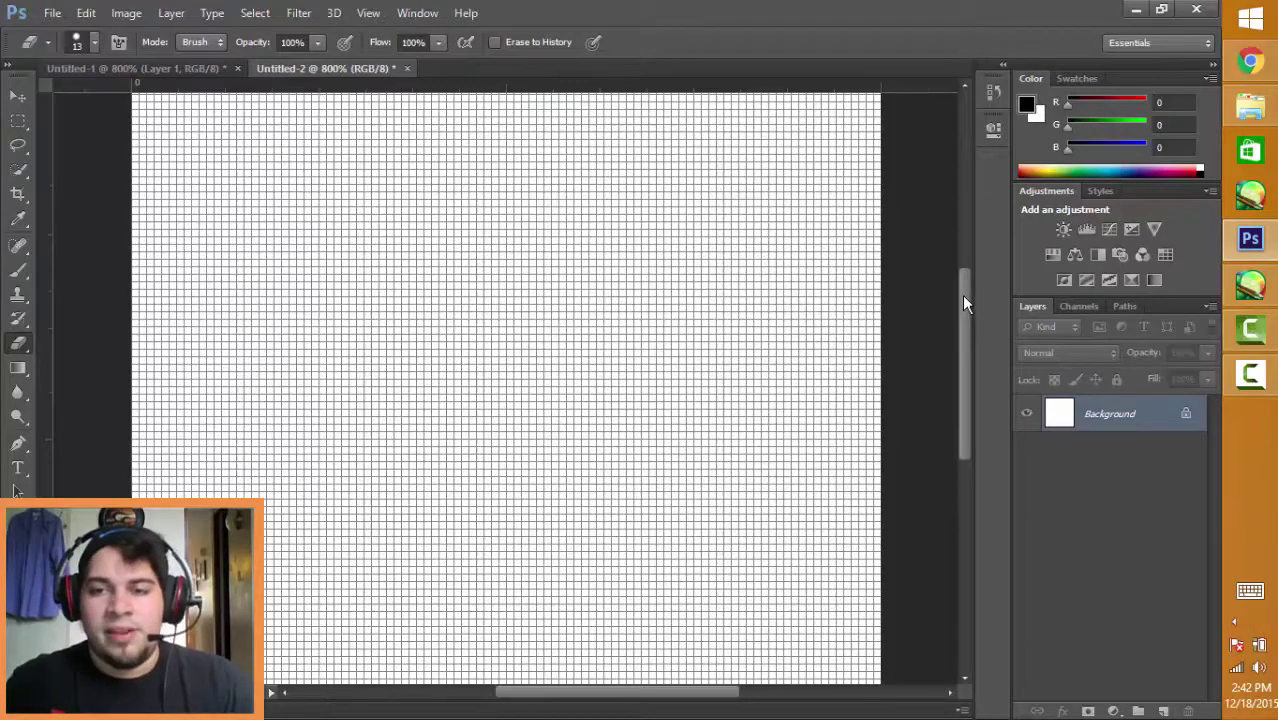
{"action": "left_click_drag", "start_coordinate": [963, 296], "coordinate": [967, 256]}
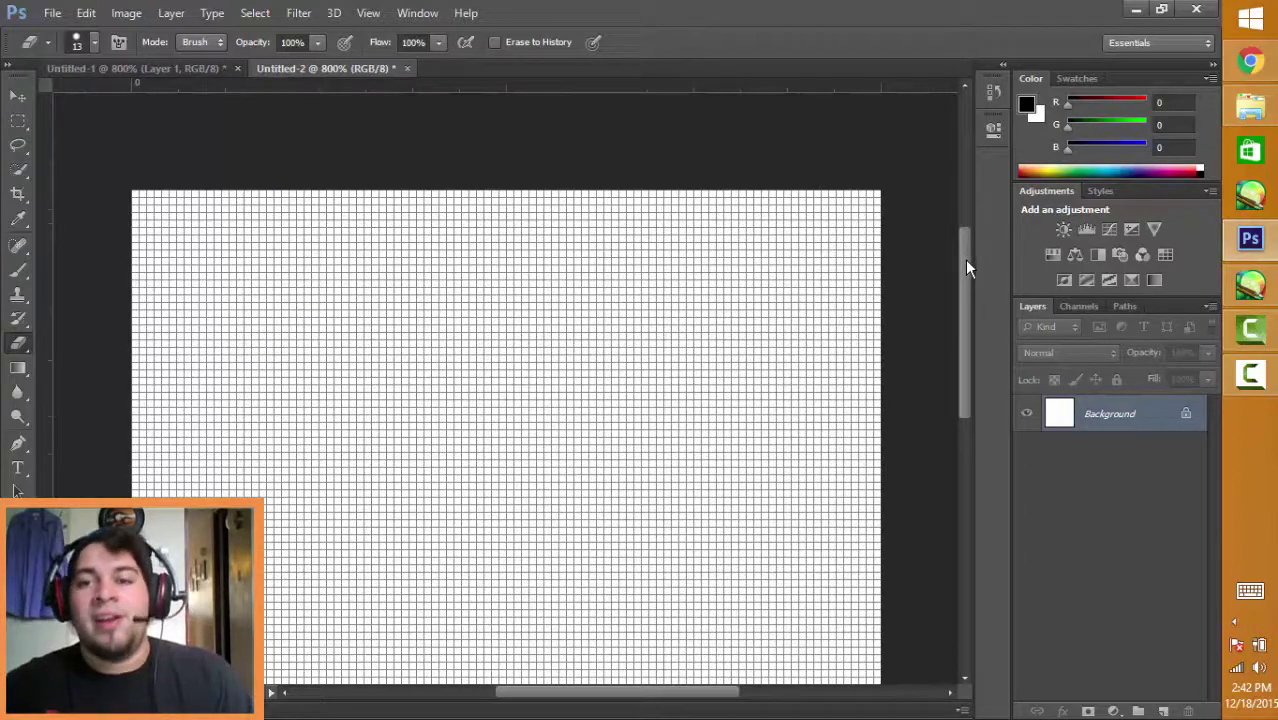
{"action": "left_click_drag", "start_coordinate": [964, 259], "coordinate": [962, 296]}
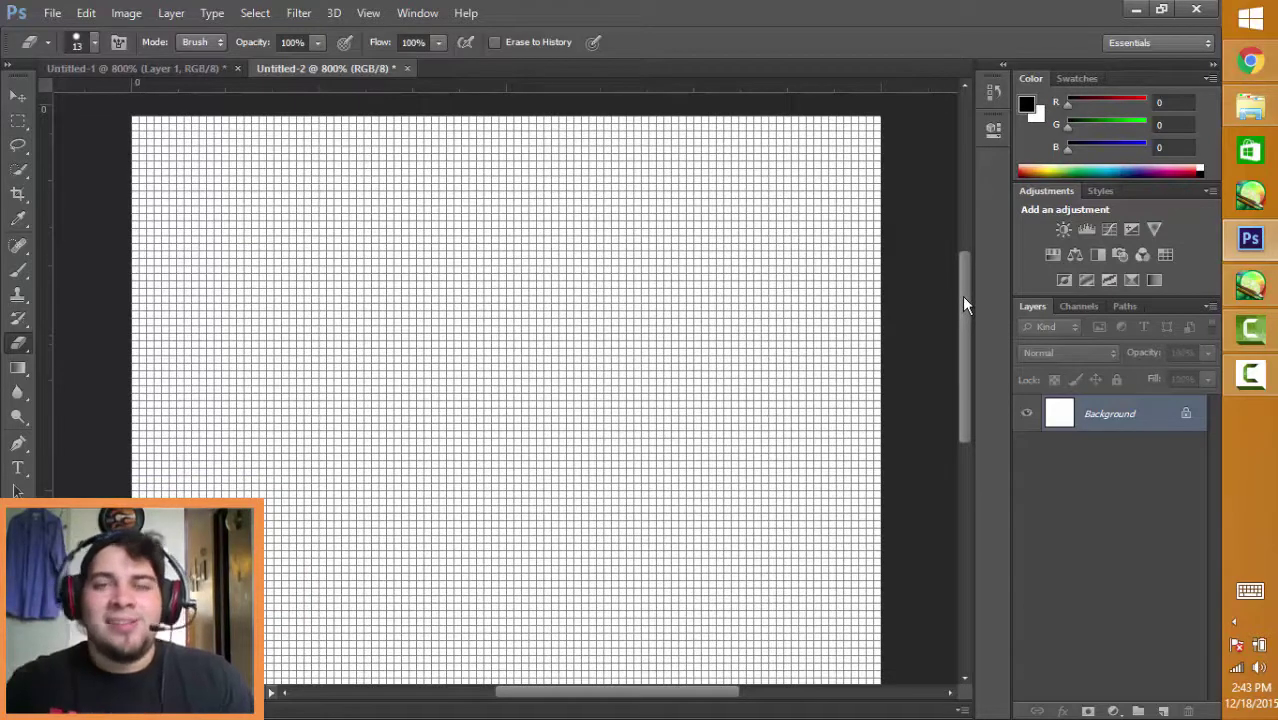